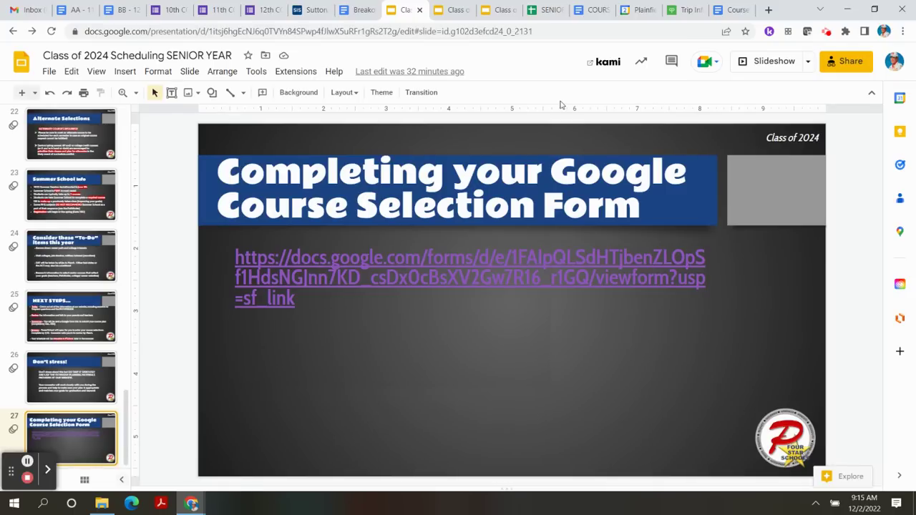
Open the 10th grade course selection planning form and review its introduction, video link and student information questions.
left_click(172, 10)
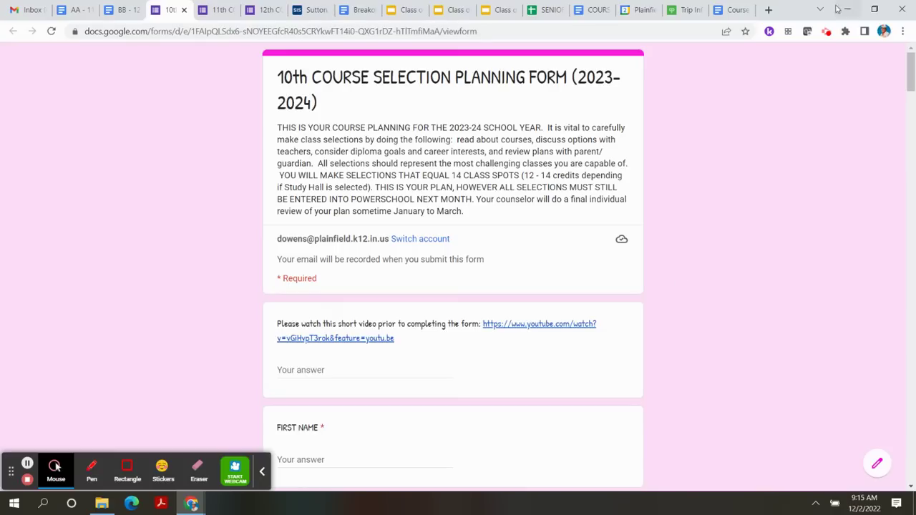
left_click(262, 473)
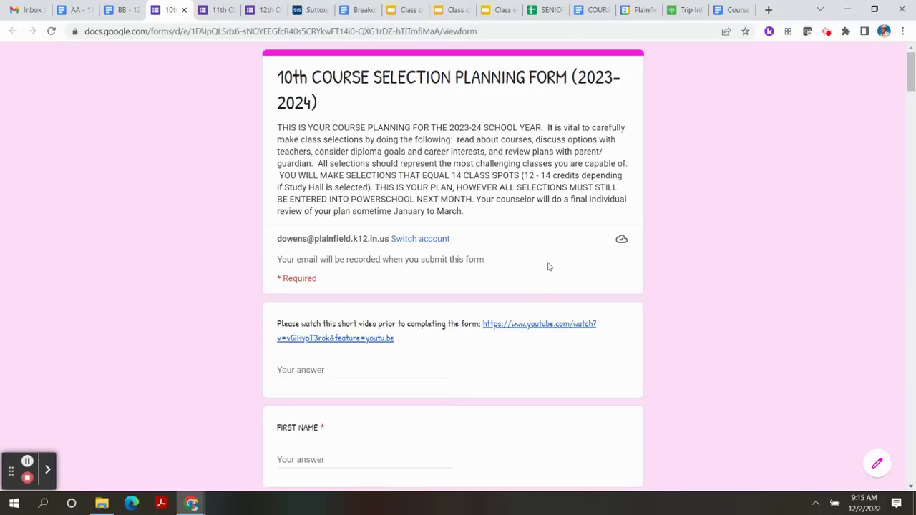
scroll(546, 271, "down", 1)
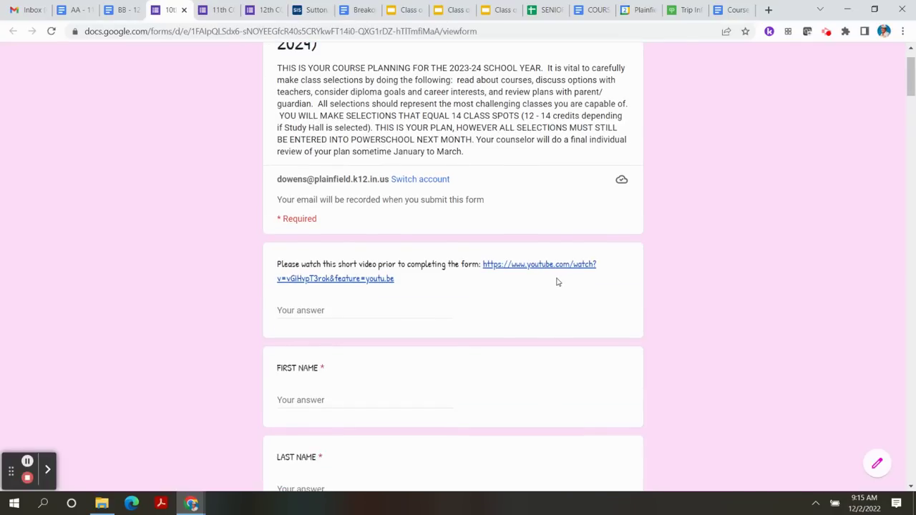
scroll(566, 298, "down", 1)
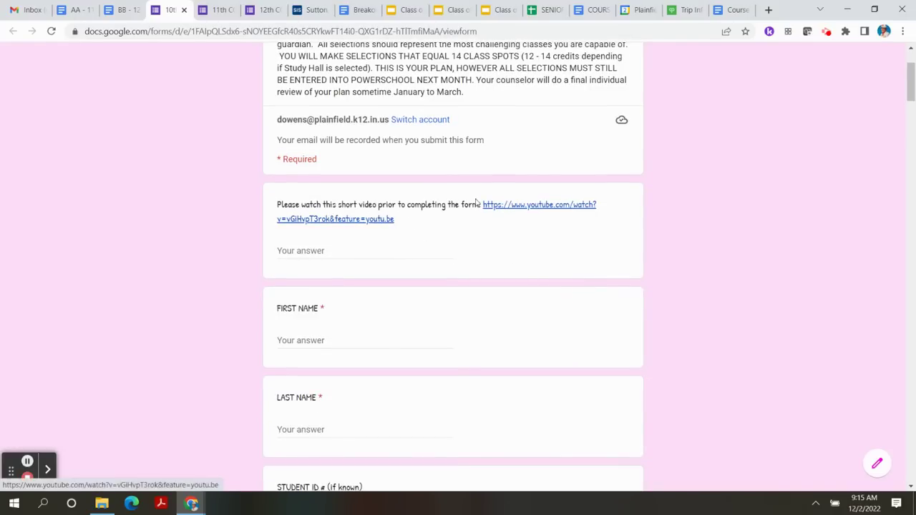
scroll(562, 302, "down", 3)
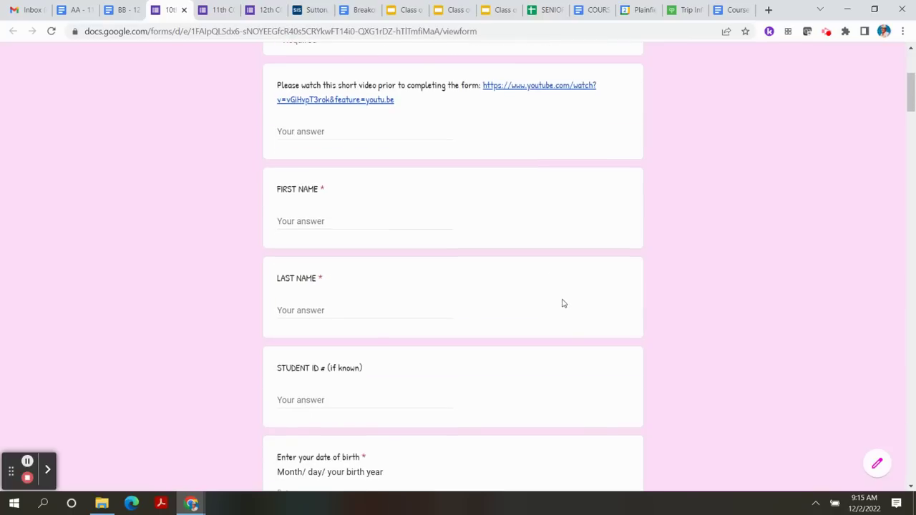
scroll(568, 300, "up", 1)
scroll(447, 264, "down", 1)
scroll(430, 261, "down", 2)
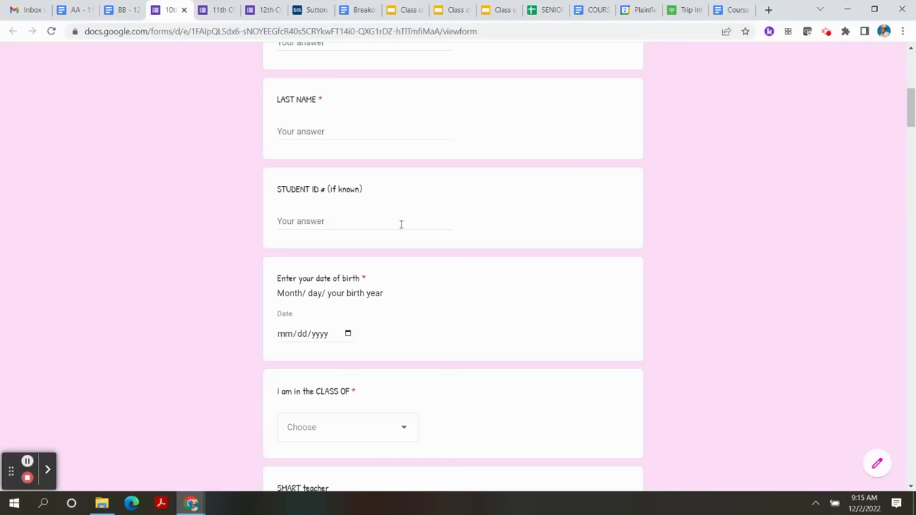
scroll(336, 326, "down", 1)
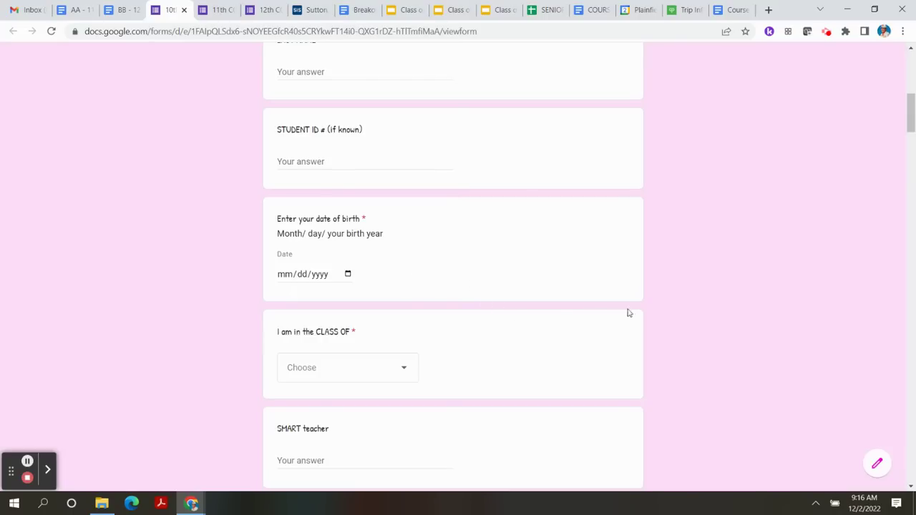
scroll(596, 288, "down", 1)
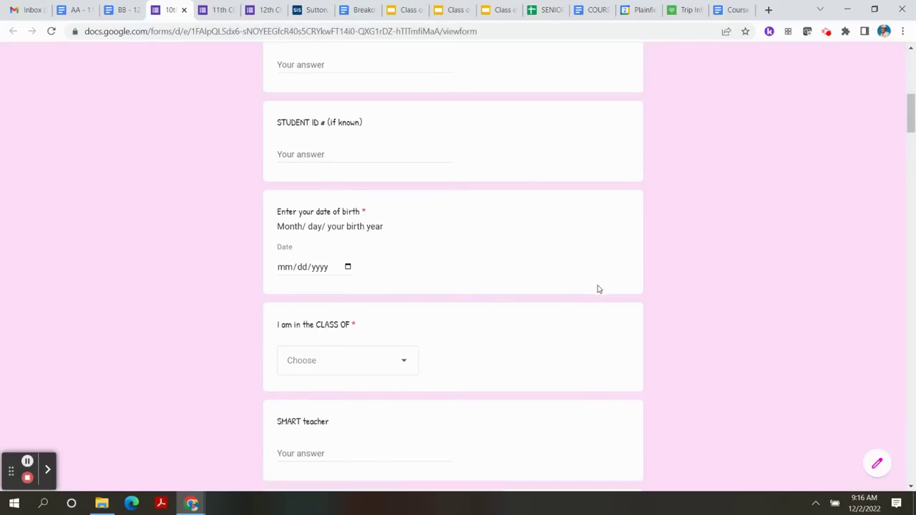
scroll(601, 223, "down", 1)
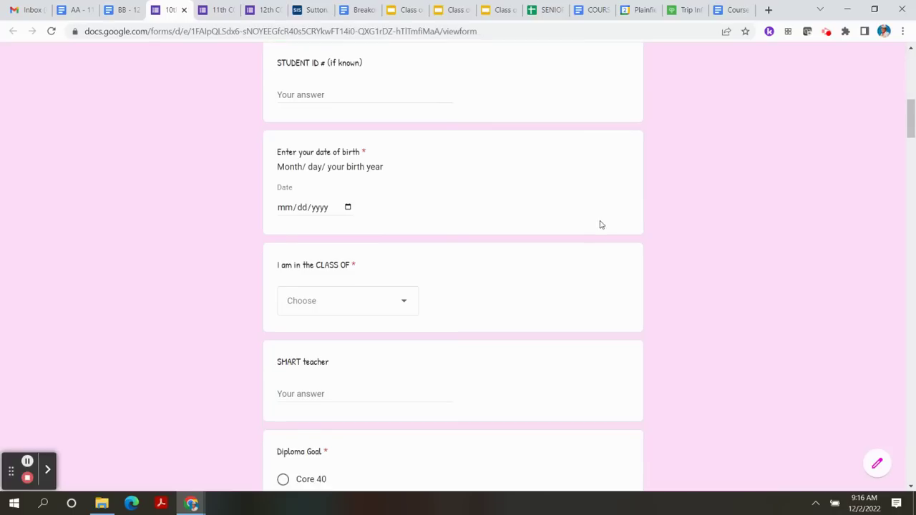
View the graduation-year options of the "I am in the CLASS OF" question without choosing one.
scroll(600, 224, "down", 1)
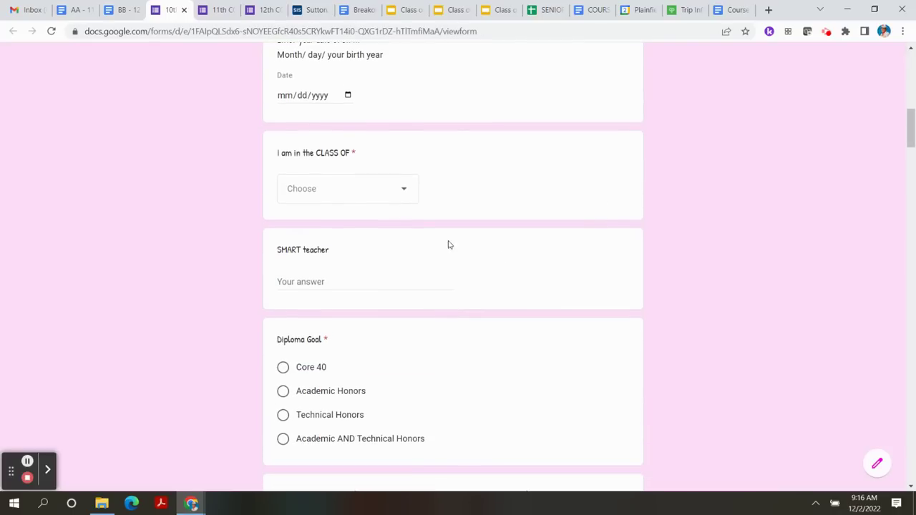
left_click(404, 189)
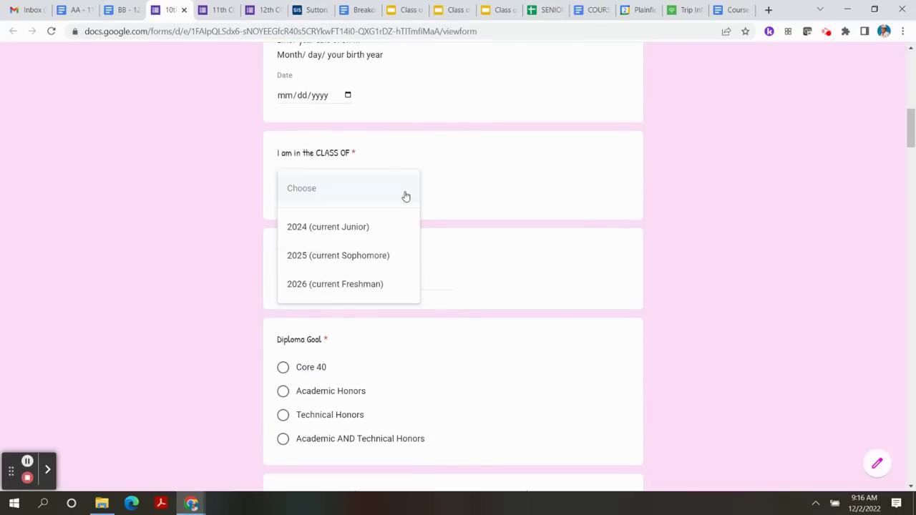
left_click(536, 203)
Review the form's goal and plan questions, diploma requirements, Plainfield HS course list and course selection instructions.
scroll(560, 298, "down", 1)
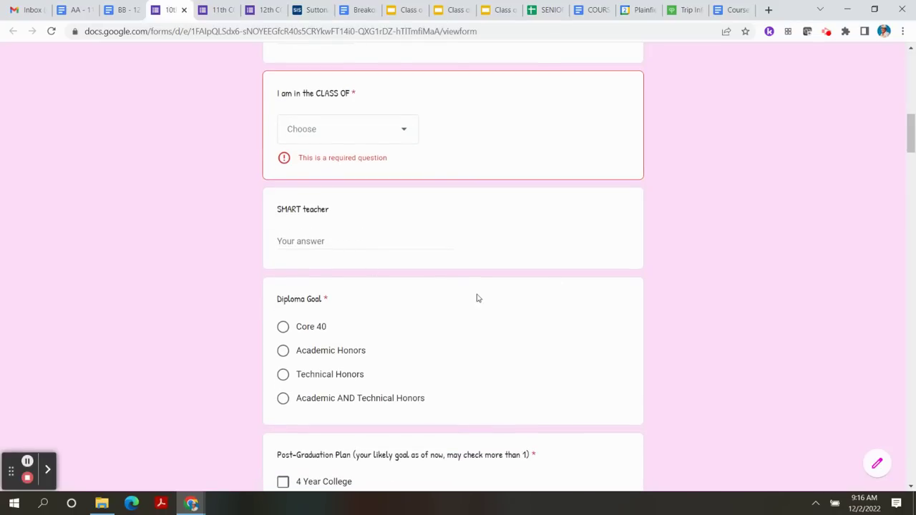
scroll(476, 298, "down", 2)
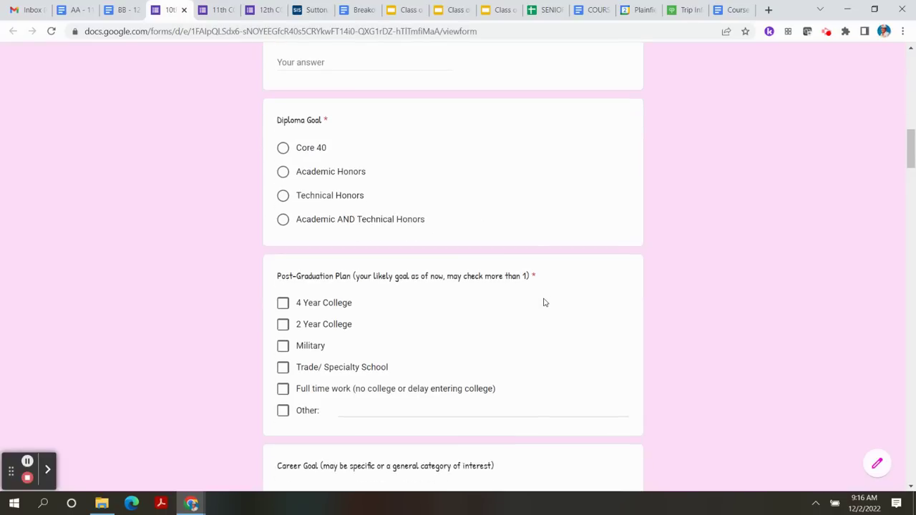
scroll(544, 303, "down", 3)
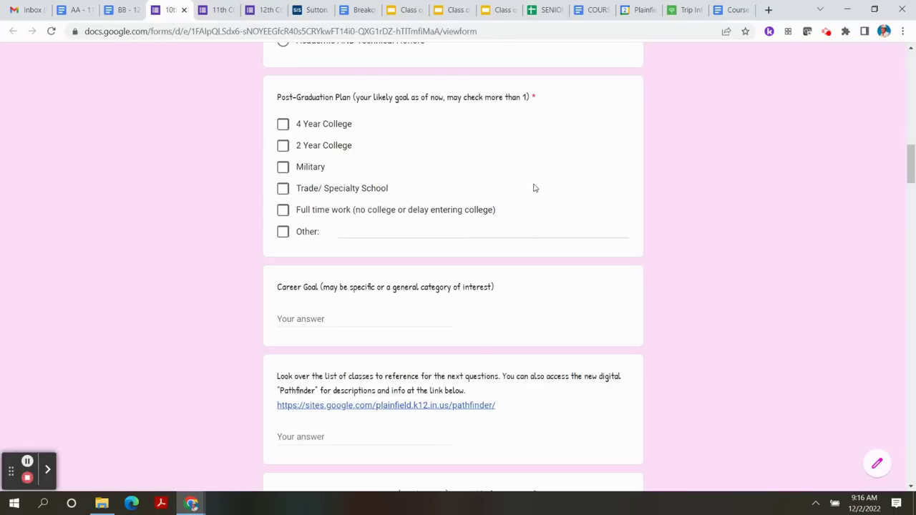
scroll(560, 196, "down", 1)
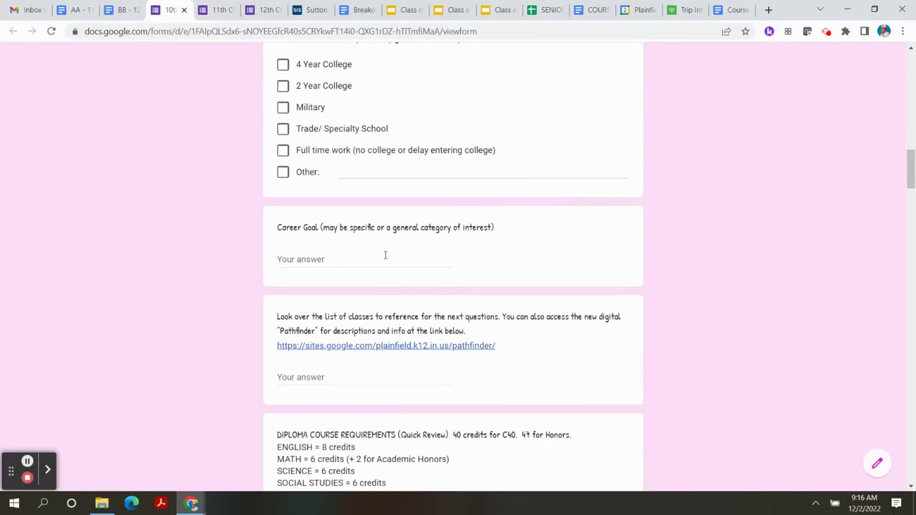
scroll(548, 247, "down", 2)
scroll(552, 252, "down", 1)
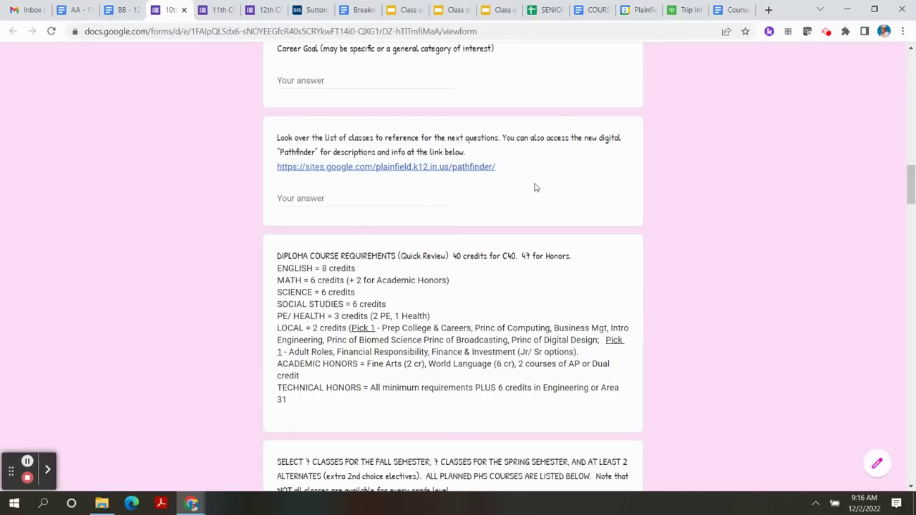
scroll(537, 190, "down", 2)
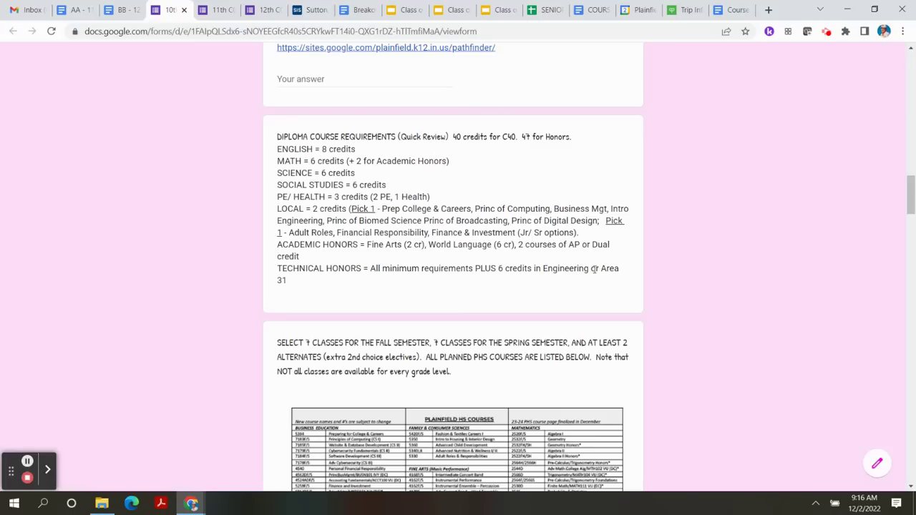
scroll(615, 269, "down", 3)
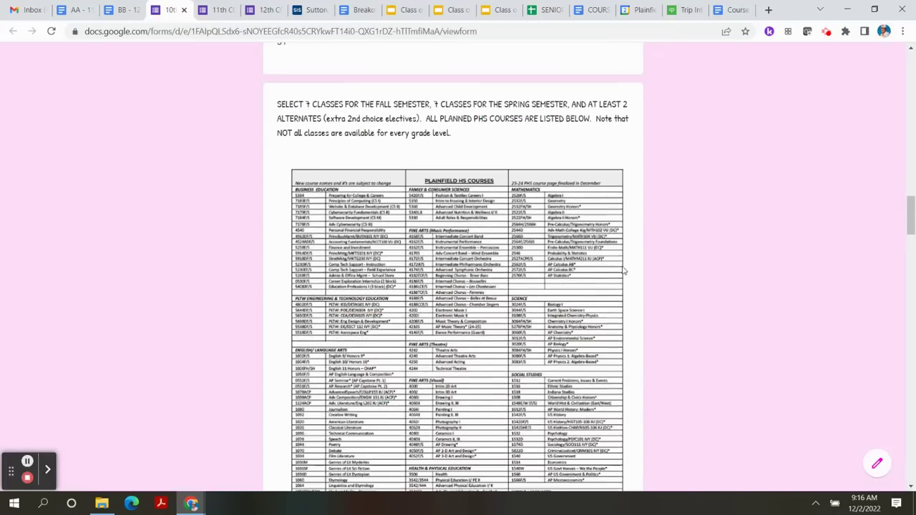
scroll(623, 270, "down", 1)
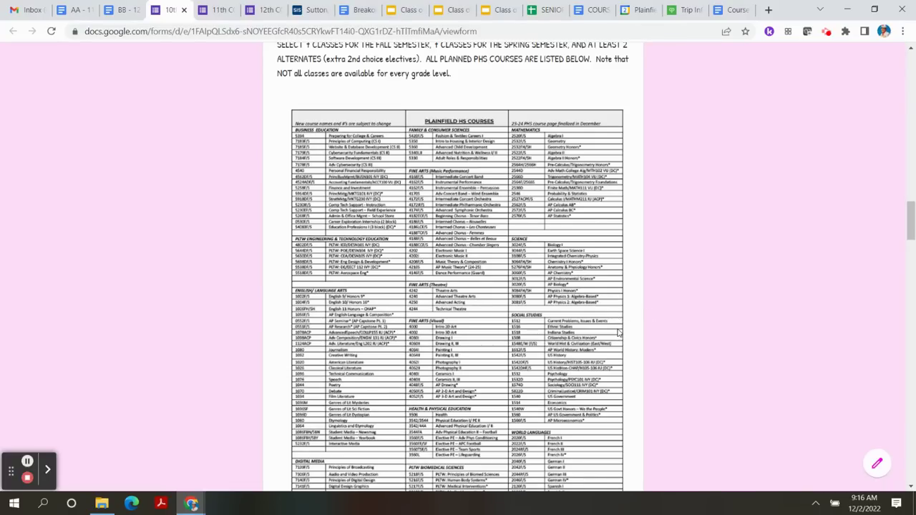
scroll(620, 332, "down", 1)
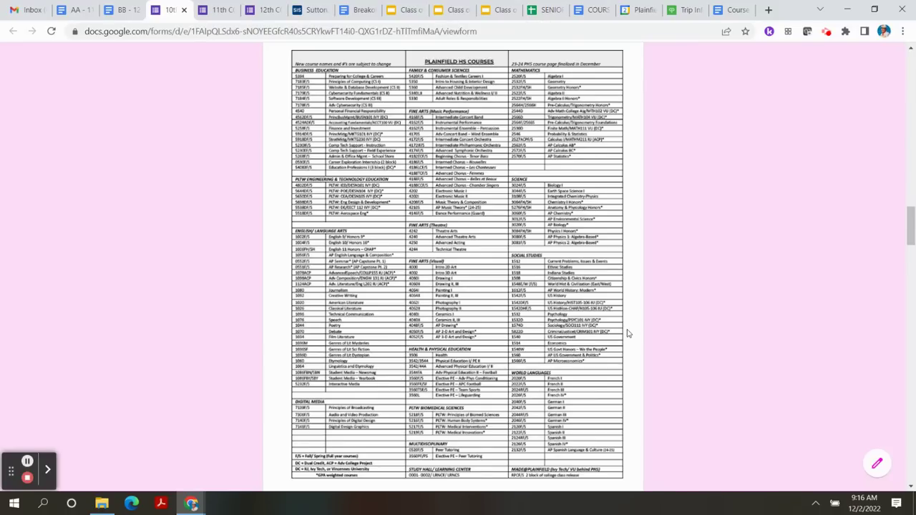
scroll(627, 333, "down", 5)
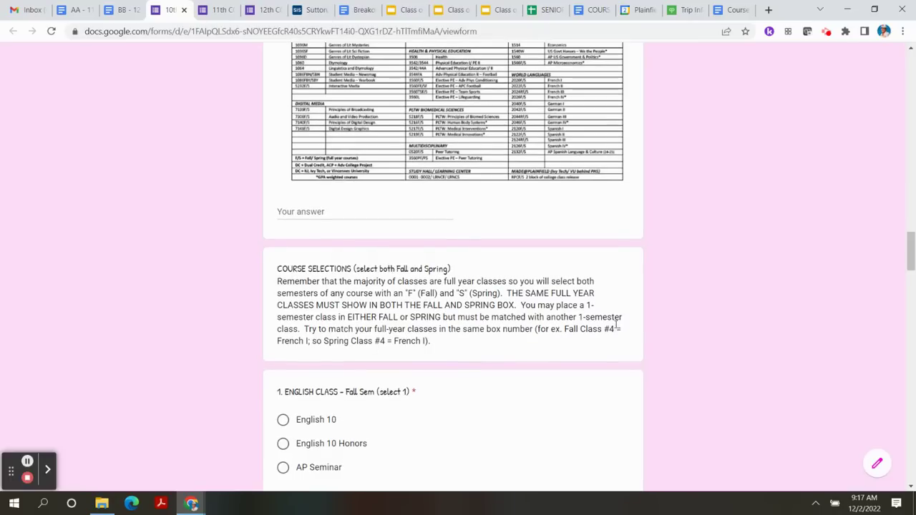
scroll(616, 325, "down", 2)
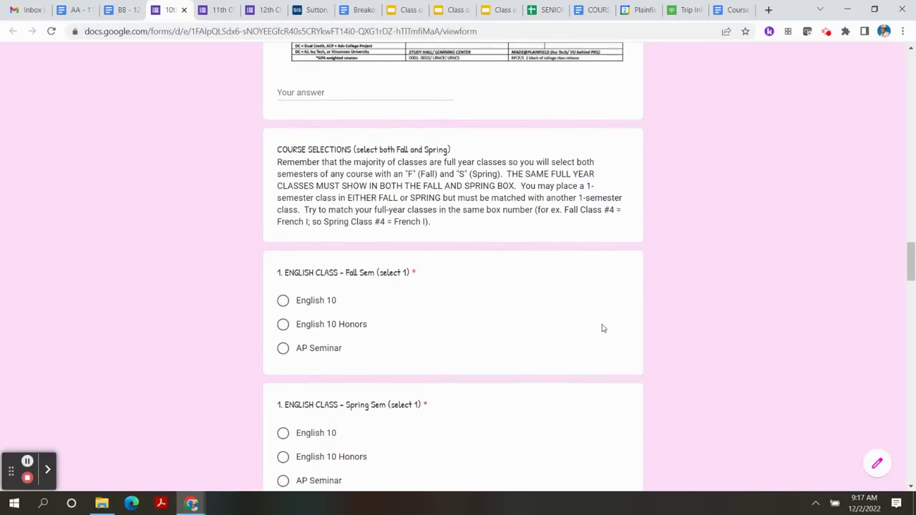
Choose English 10 as the English class for both the fall and spring semesters.
scroll(604, 323, "down", 2)
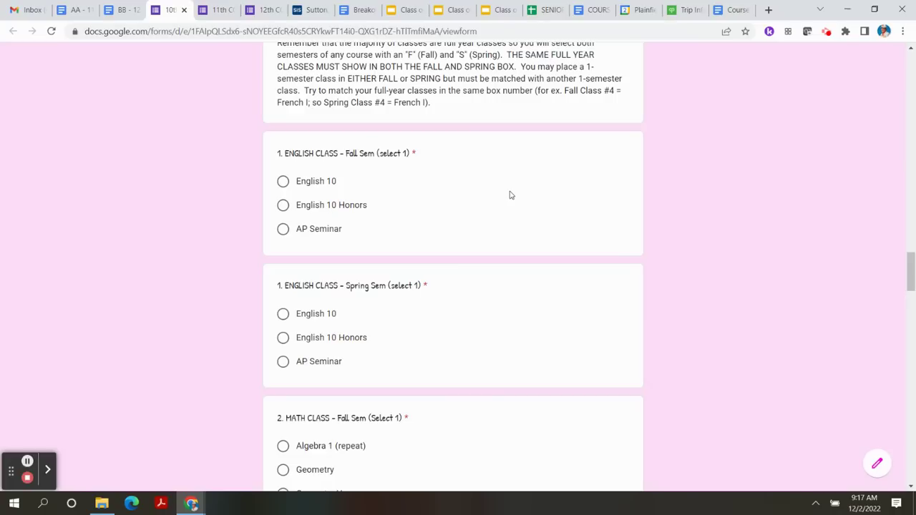
scroll(482, 192, "down", 1)
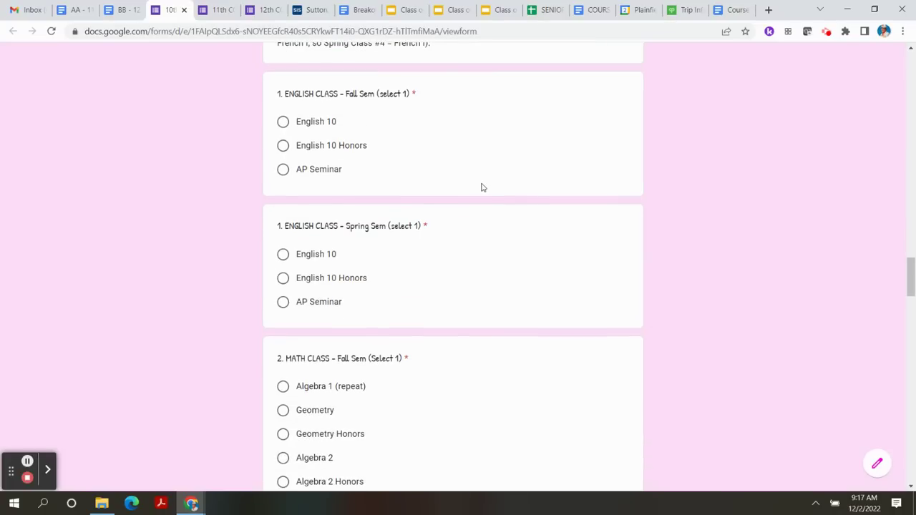
left_click(283, 123)
left_click(284, 256)
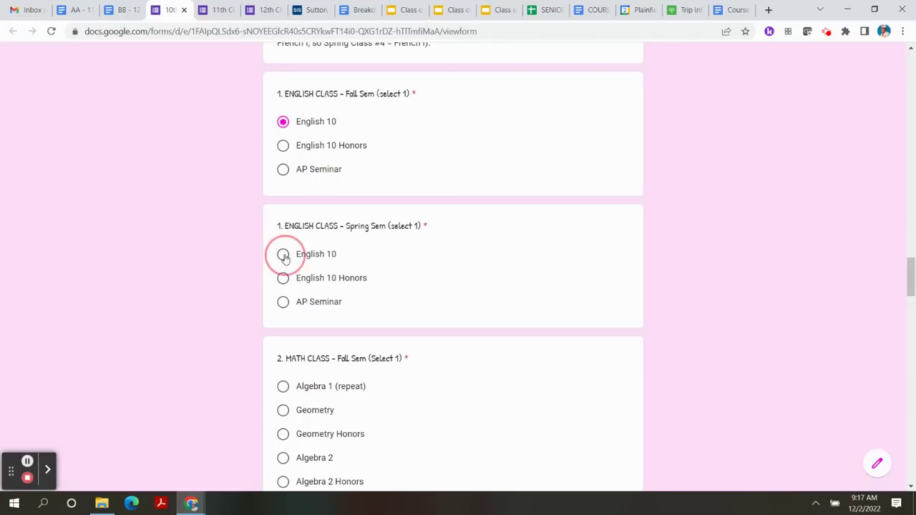
Choose Algebra 2 as the math class for both the fall and spring semesters.
scroll(447, 263, "down", 3)
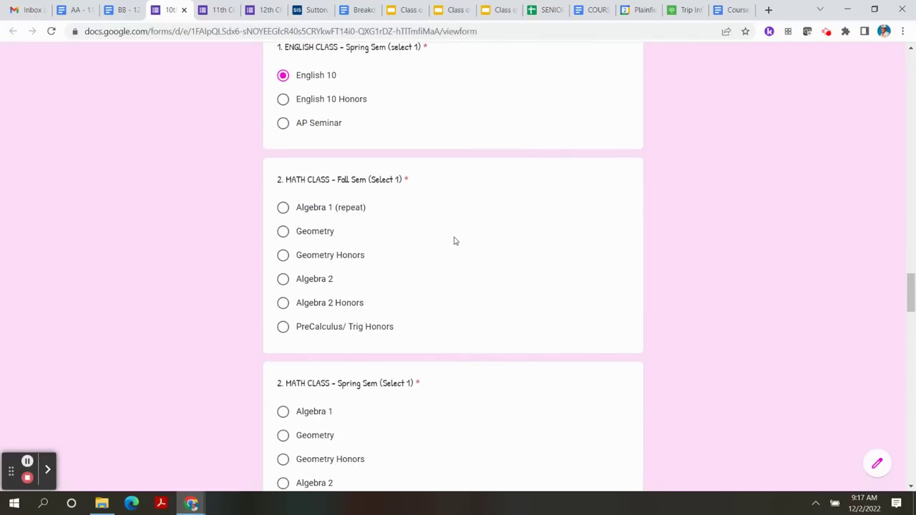
scroll(475, 243, "down", 1)
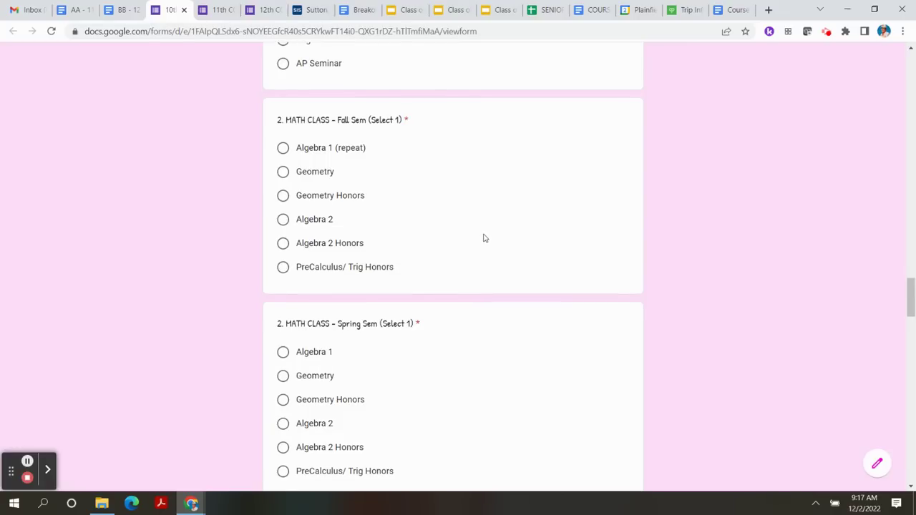
left_click(283, 221)
left_click(284, 424)
Choose Chemistry I Honors as the science class for both the fall and spring semesters.
scroll(458, 385, "down", 4)
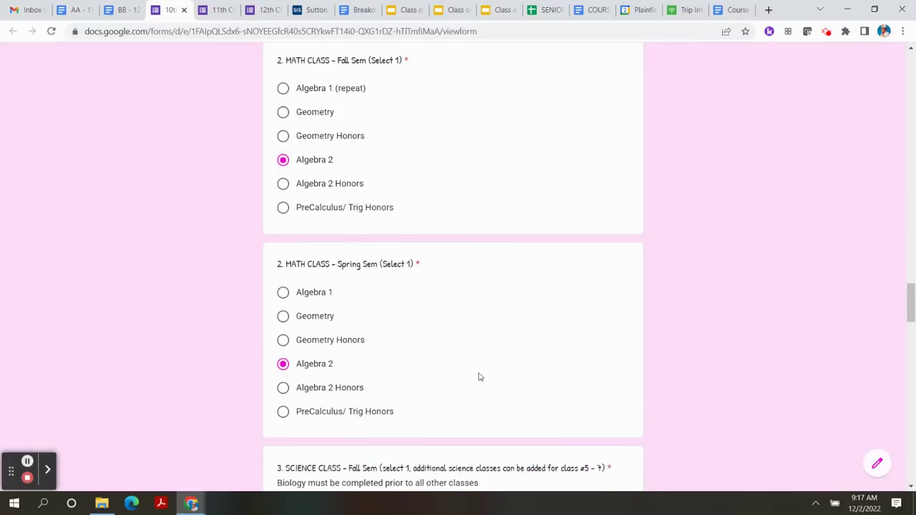
scroll(509, 346, "down", 4)
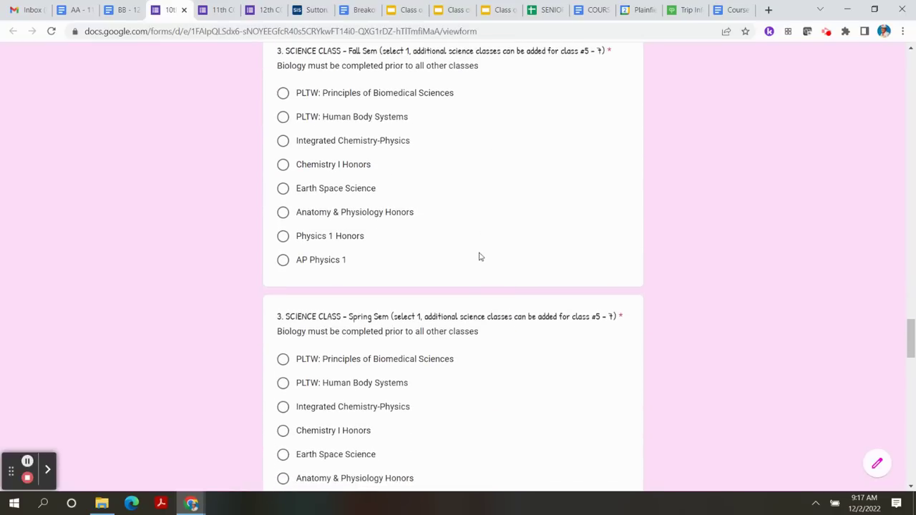
left_click(284, 165)
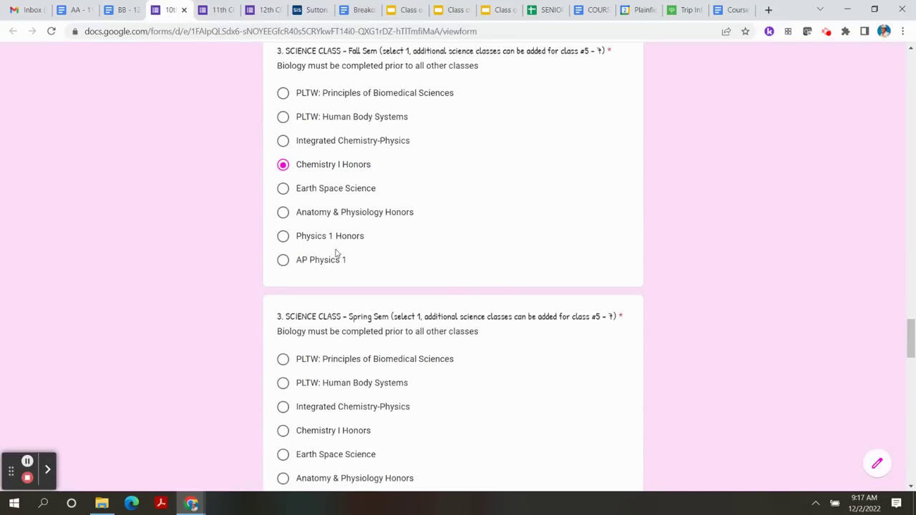
left_click(284, 430)
Choose World History & Civilization (East/ West) as the world history class for both the fall and spring semesters.
scroll(487, 337, "down", 1)
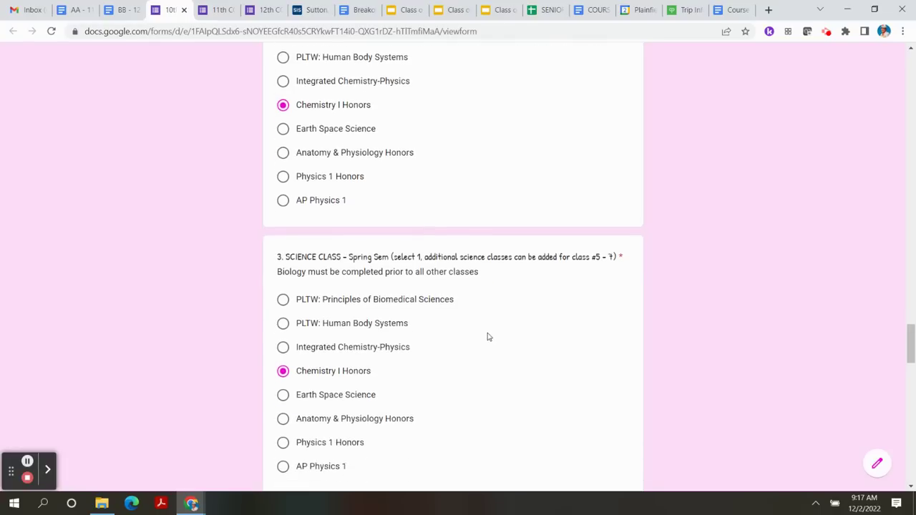
scroll(490, 337, "down", 4)
scroll(493, 329, "up", 2)
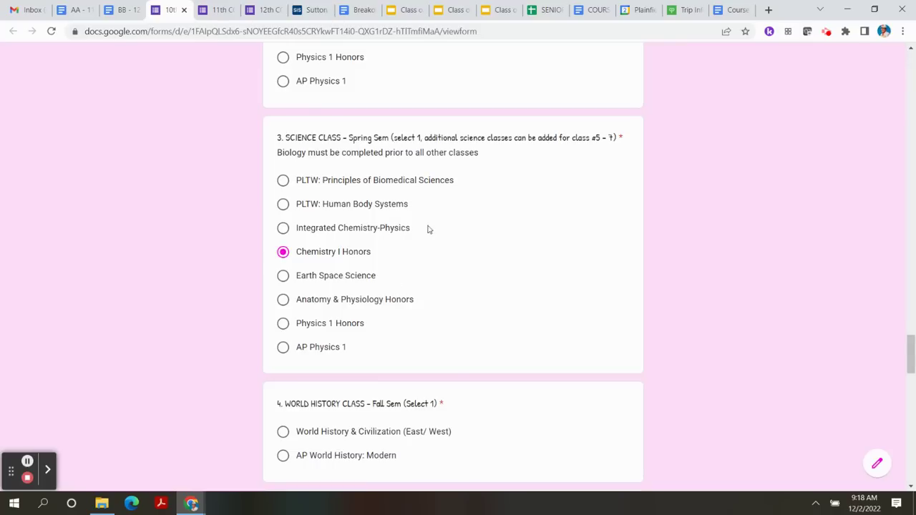
scroll(472, 238, "down", 1)
scroll(480, 232, "down", 3)
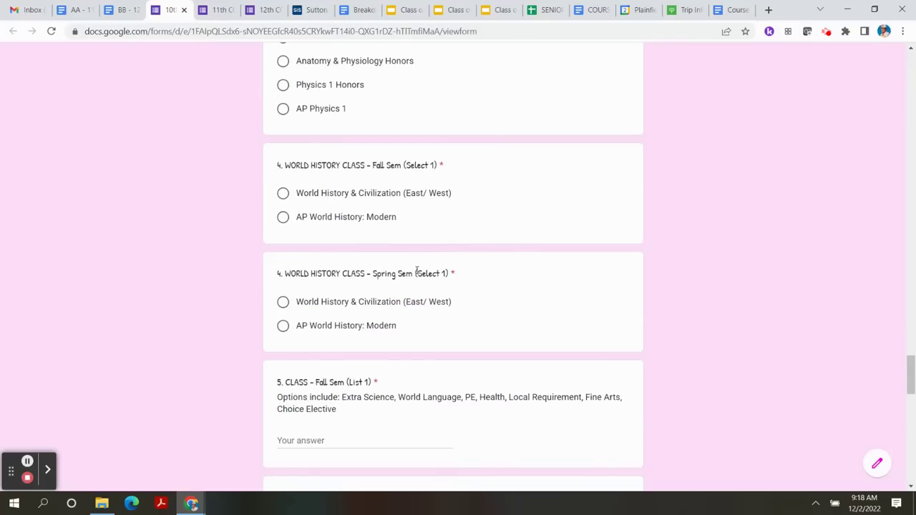
left_click(284, 194)
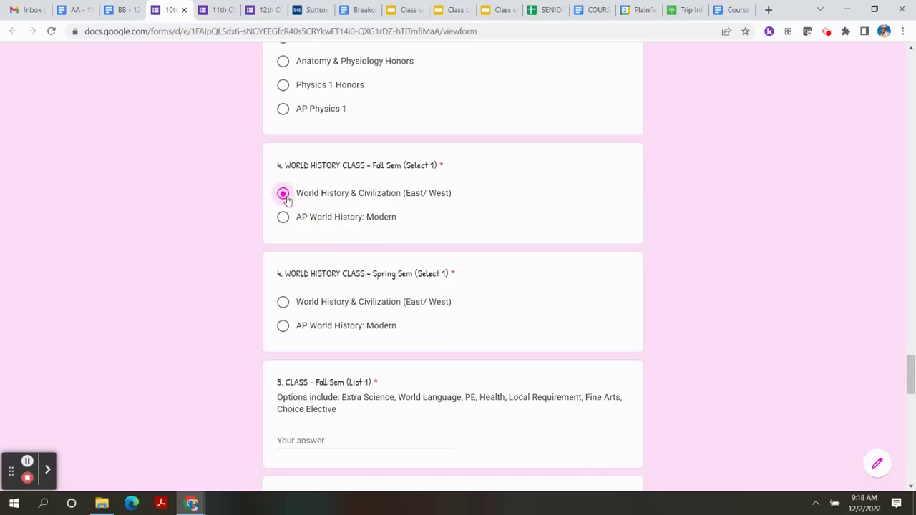
left_click(284, 303)
scroll(540, 282, "down", 3)
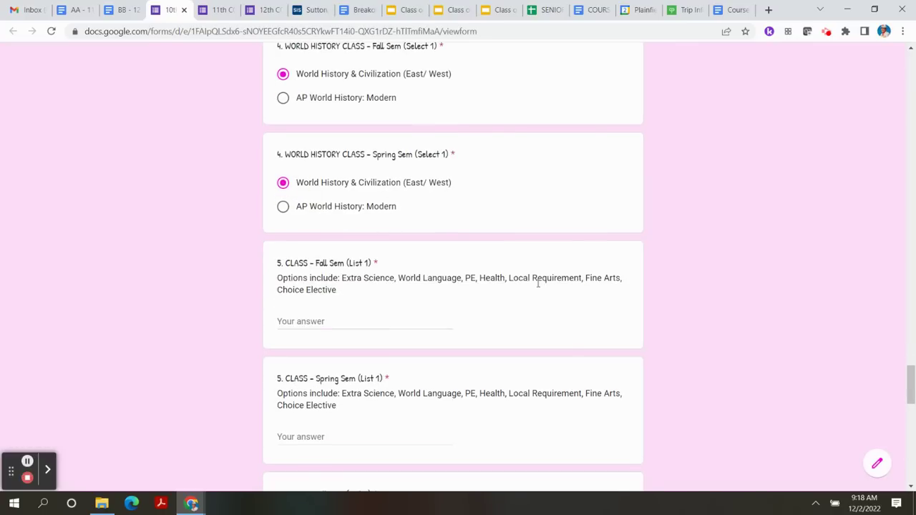
Review the fall and spring questions for classes 5, 6 and 7 and the option types each one allows.
scroll(538, 283, "down", 2)
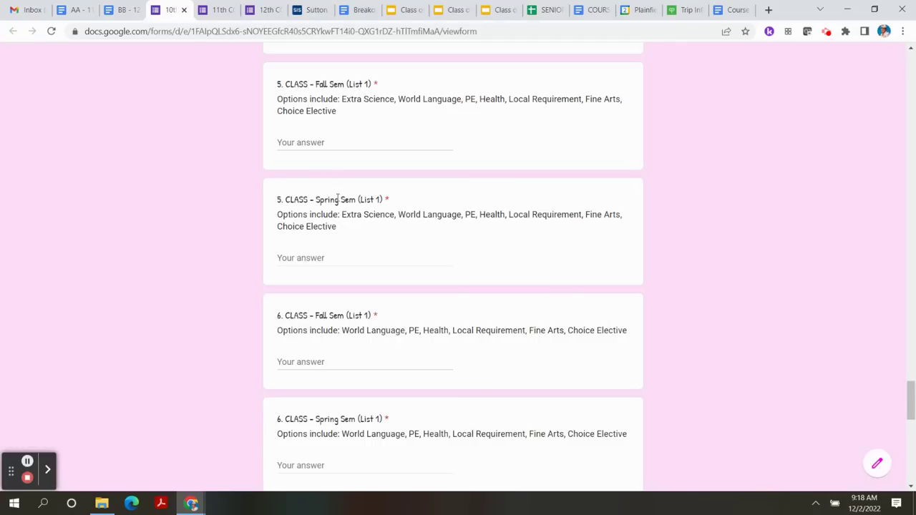
scroll(403, 398, "down", 4)
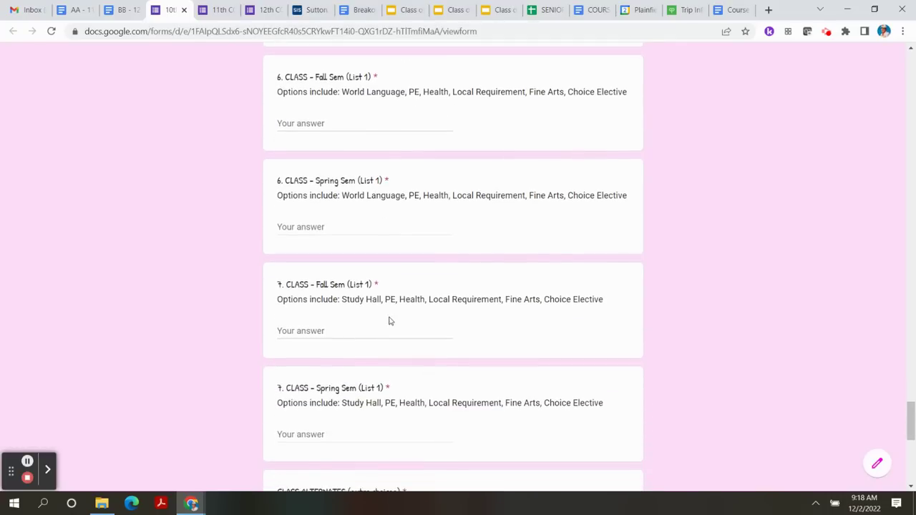
scroll(454, 348, "up", 3)
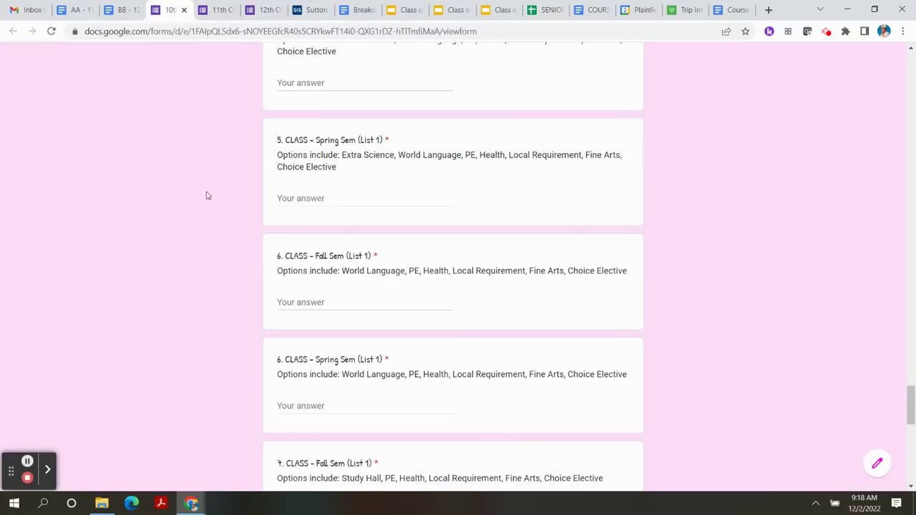
scroll(412, 264, "down", 3)
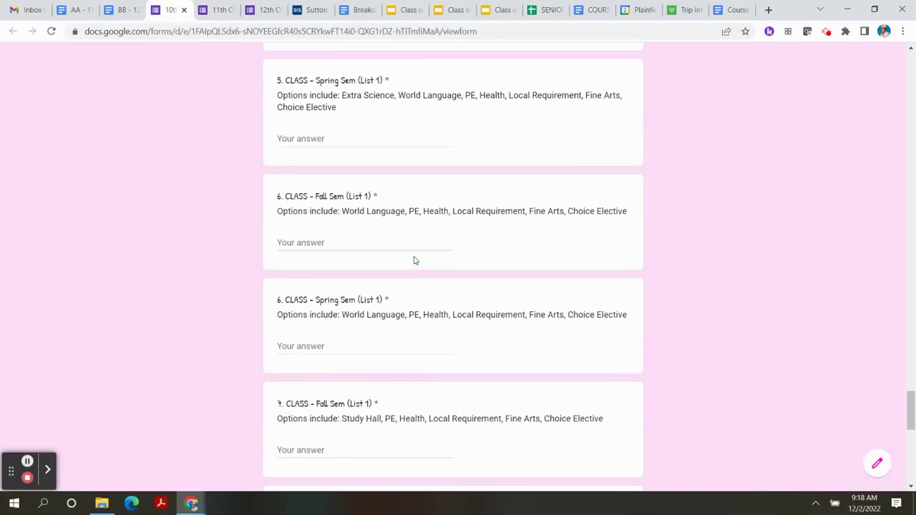
scroll(413, 257, "down", 1)
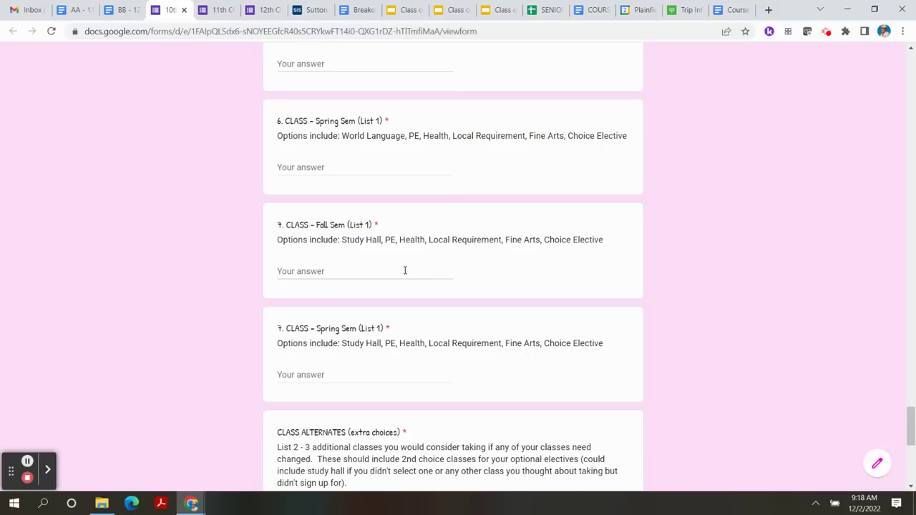
scroll(422, 240, "up", 2)
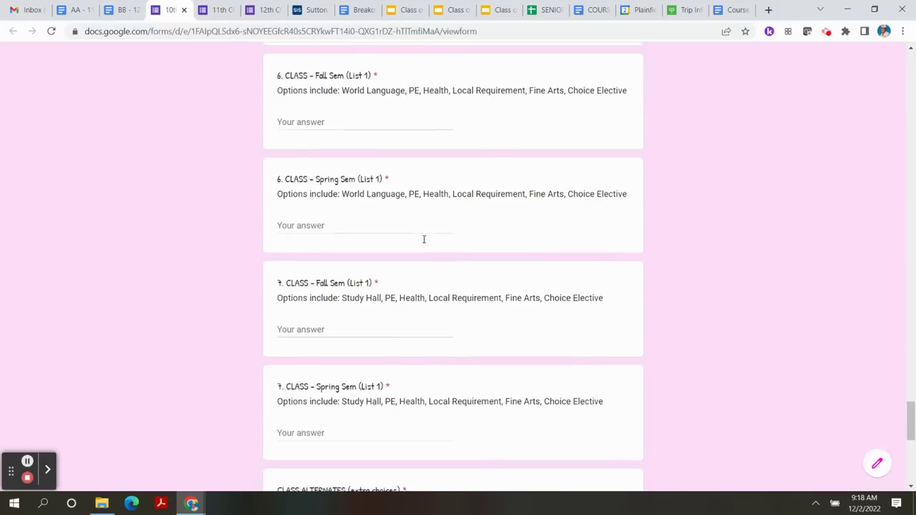
scroll(338, 156, "up", 3)
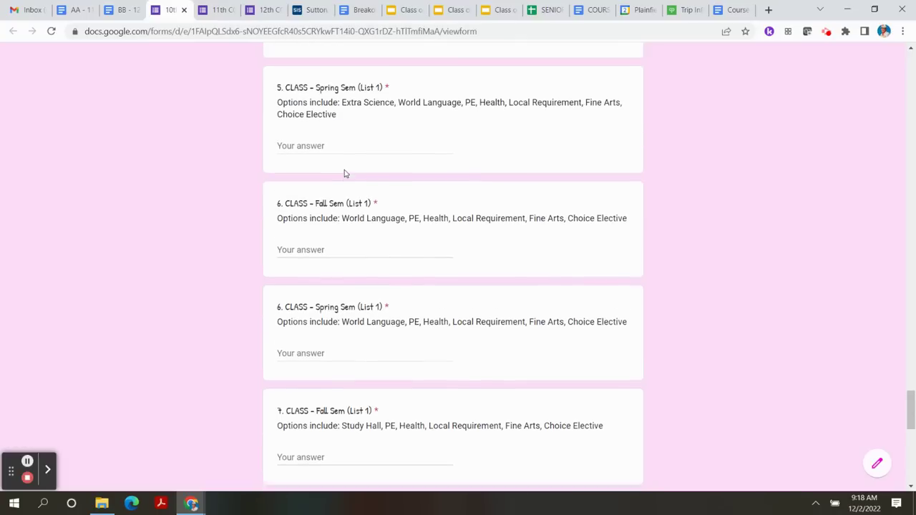
Enter Spanish 2 as class 5 for both the fall and spring semesters.
left_click(314, 142)
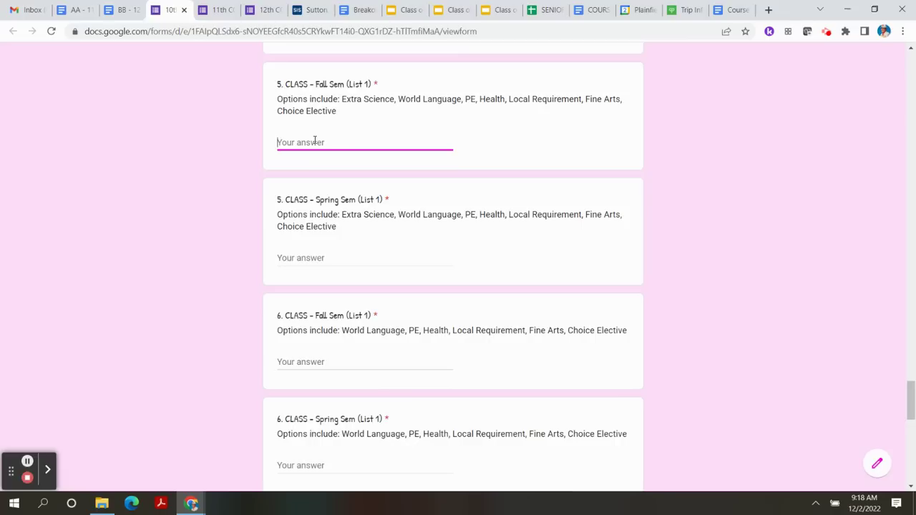
type("Spanish 2")
left_click(303, 257)
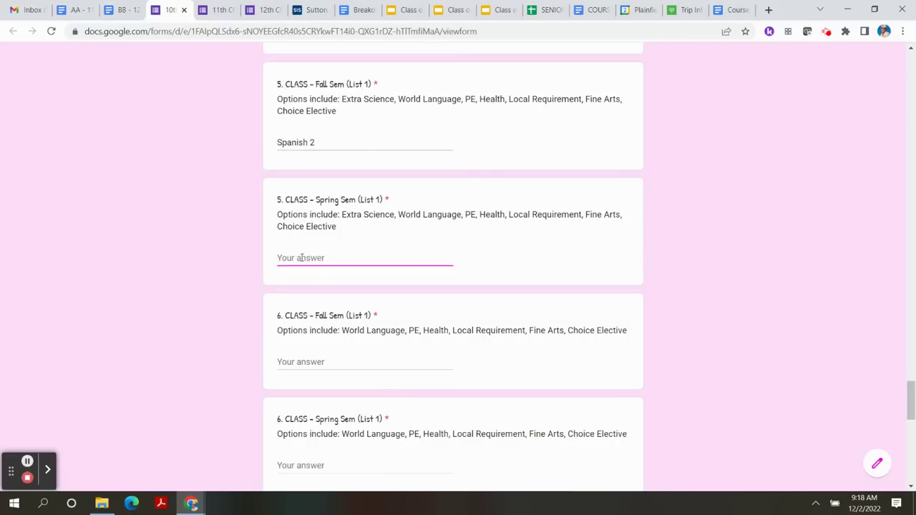
type("Spanish 2")
Enter 2D Art as class 6 for the fall semester and Drawing as class 6 for the spring.
scroll(351, 343, "down", 1)
left_click(292, 302)
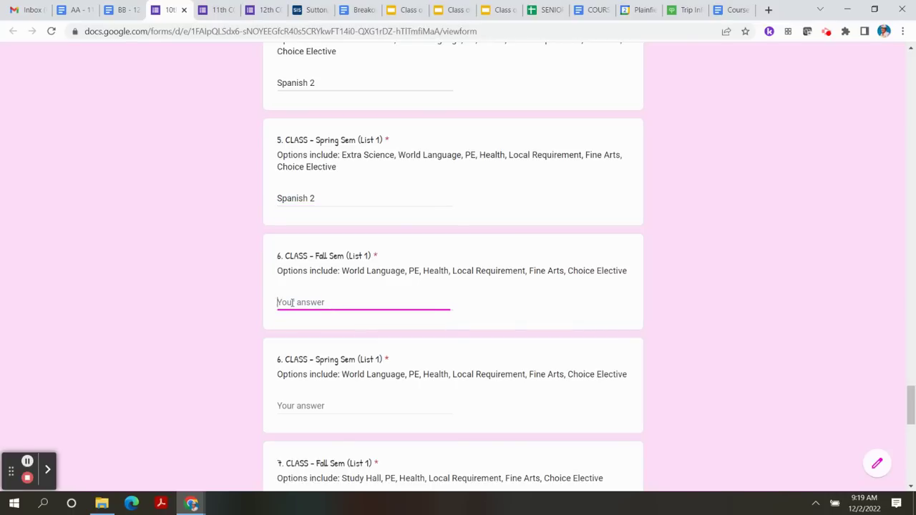
type("2D Art")
left_click(310, 403)
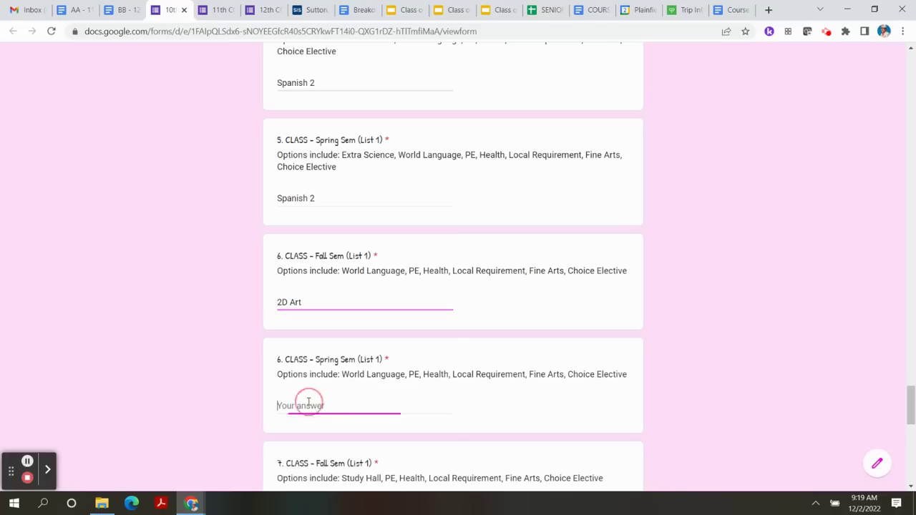
type("Drawing")
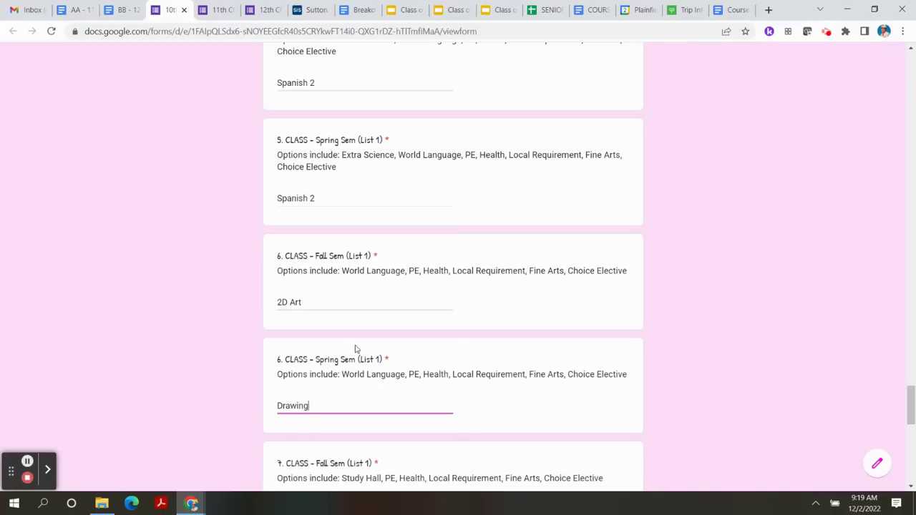
Review the remaining questions on class 7, class alternates and parent approval through to the end of the form.
scroll(433, 300, "down", 3)
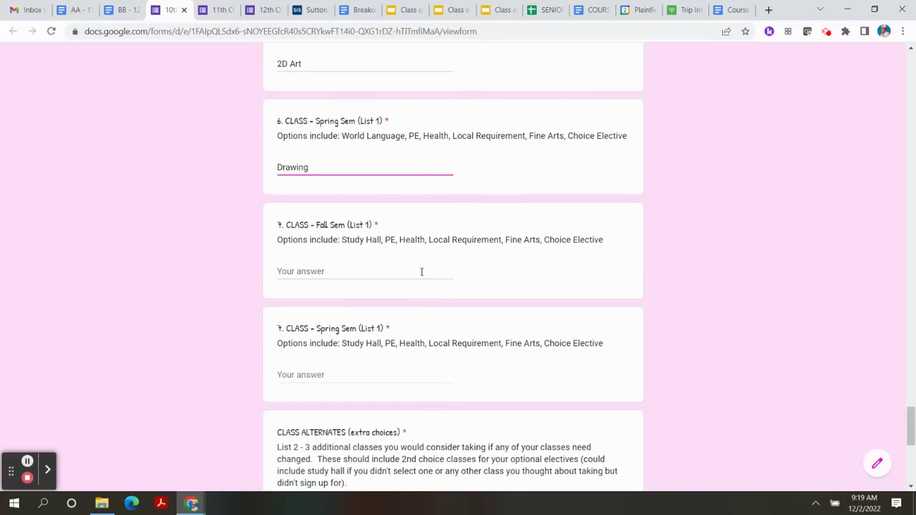
scroll(426, 268, "down", 3)
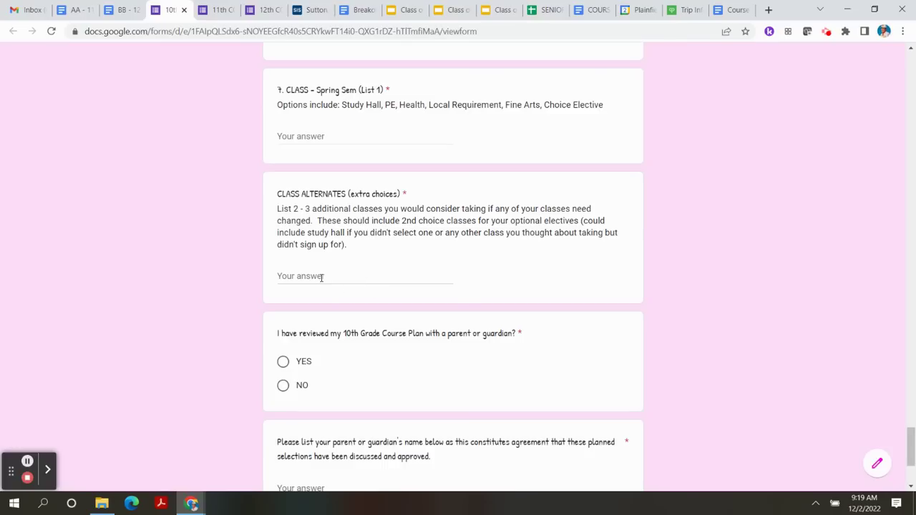
left_click(321, 277)
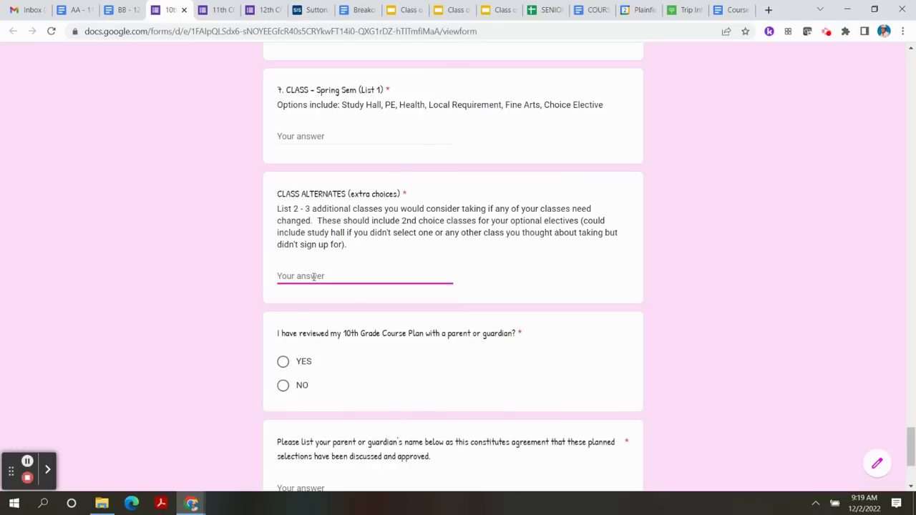
scroll(455, 266, "down", 3)
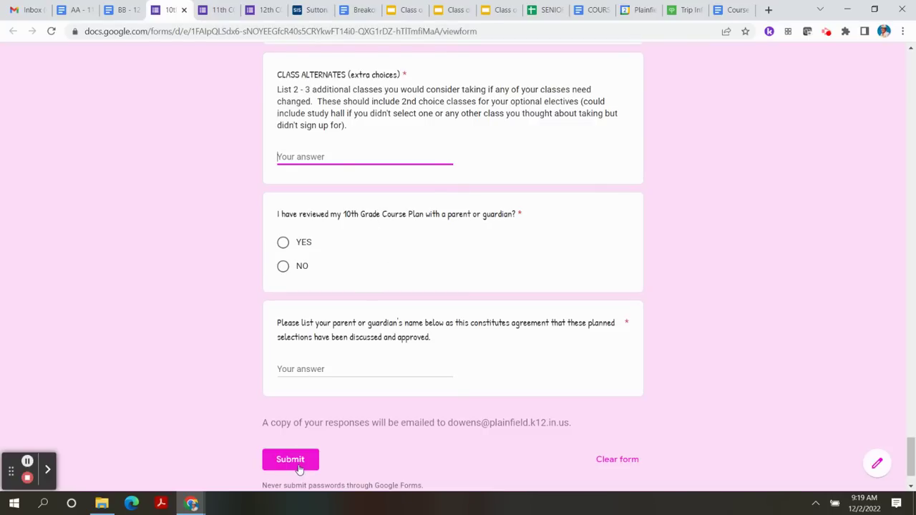
Switch to the 11th grade course selection planning form and look through its introductory questions and course list up to the English class questions.
left_click(222, 13)
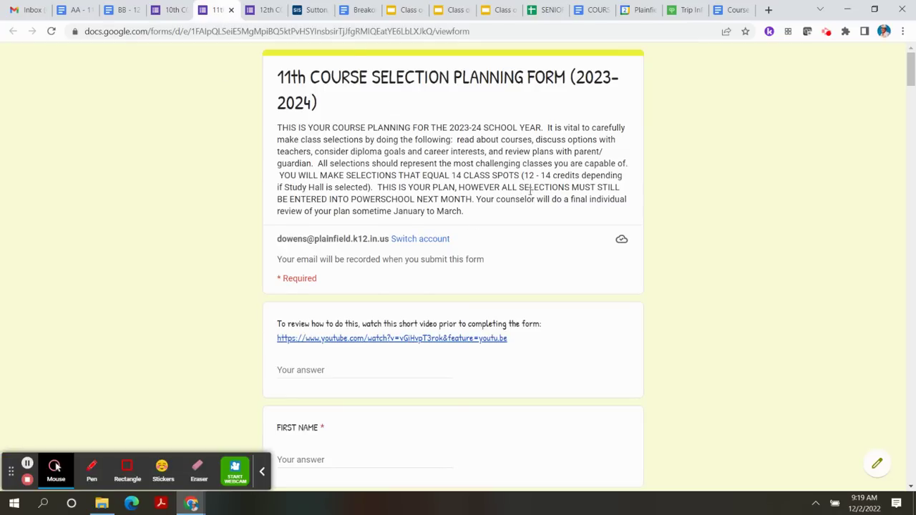
scroll(530, 193, "down", 7)
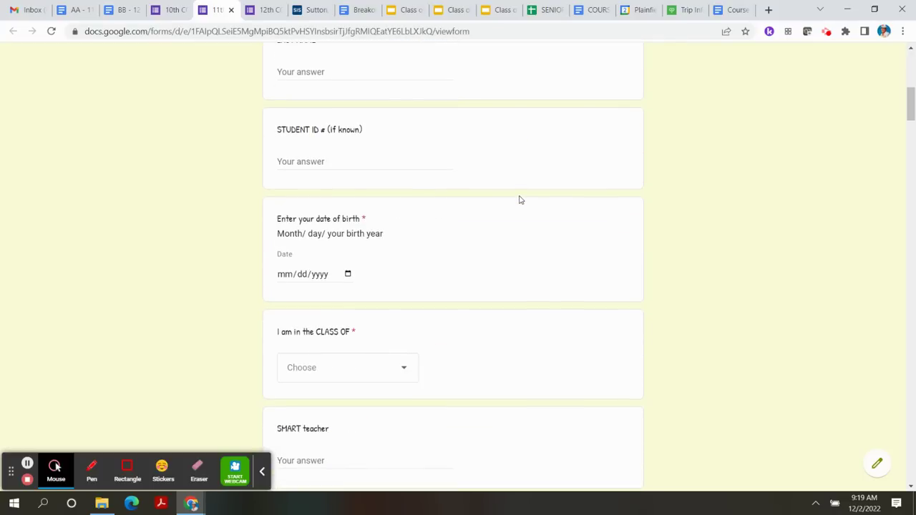
scroll(520, 201, "down", 4)
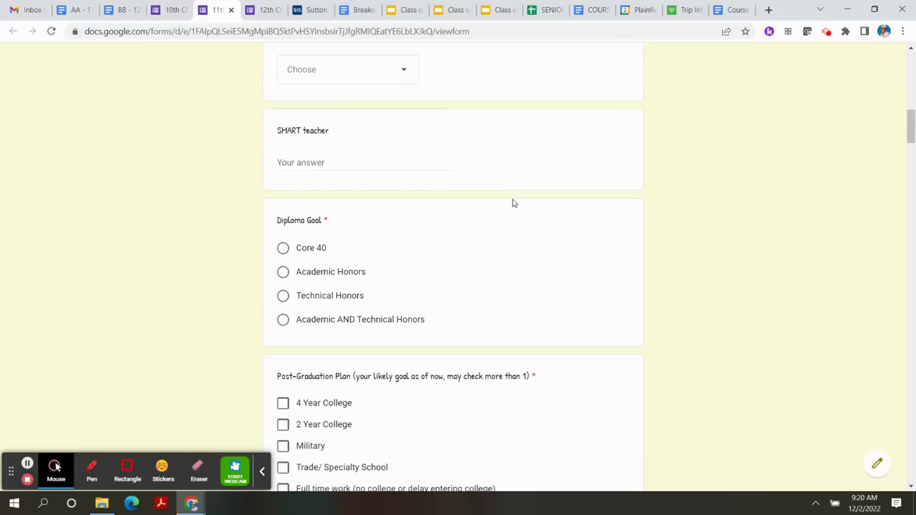
scroll(513, 203, "down", 6)
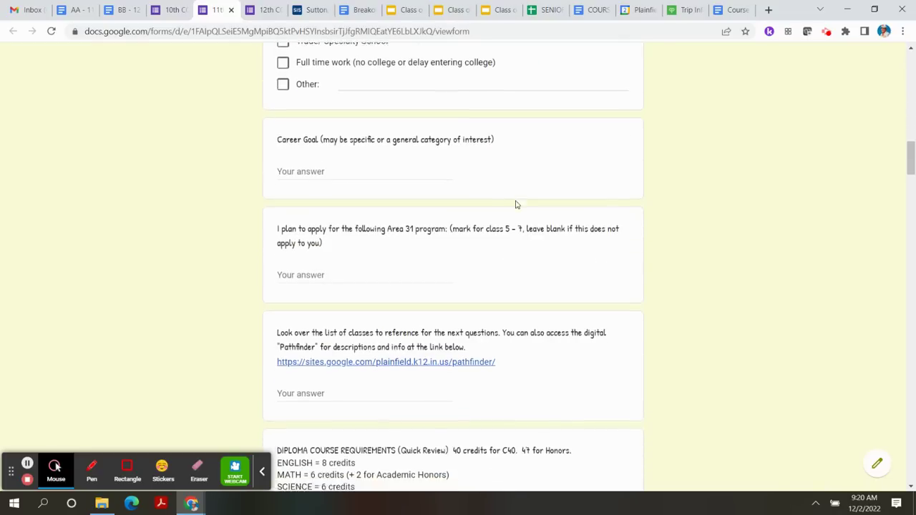
scroll(516, 204, "down", 8)
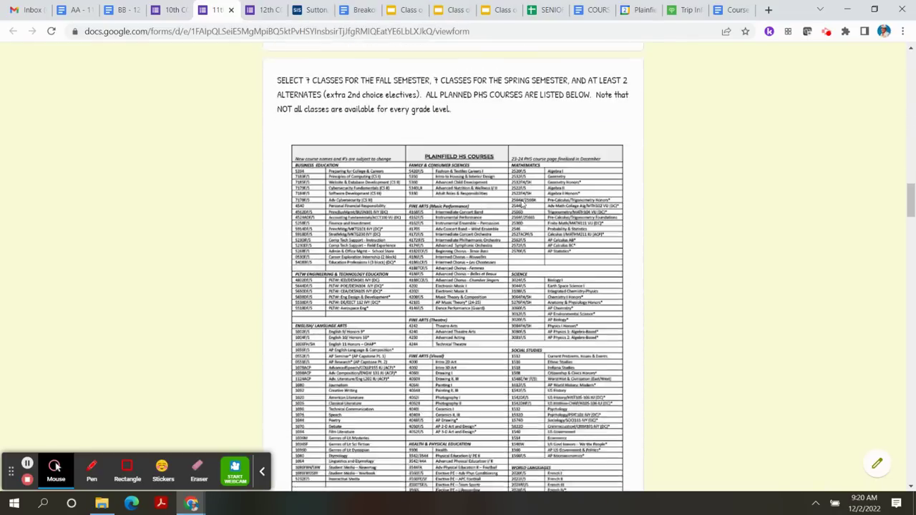
scroll(523, 204, "down", 10)
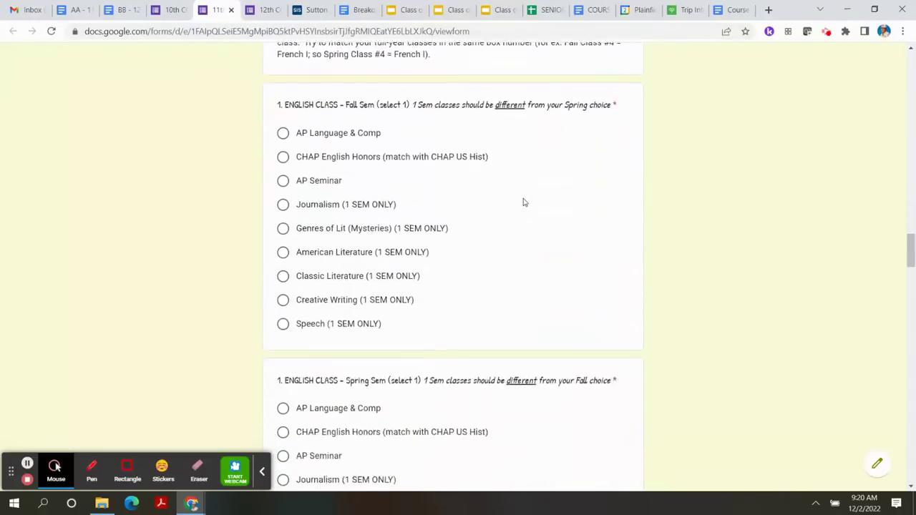
Choose Genres of Lit (Mysteries) as the fall English class and Creative Writing as the spring English class.
scroll(523, 203, "down", 1)
scroll(523, 204, "up", 1)
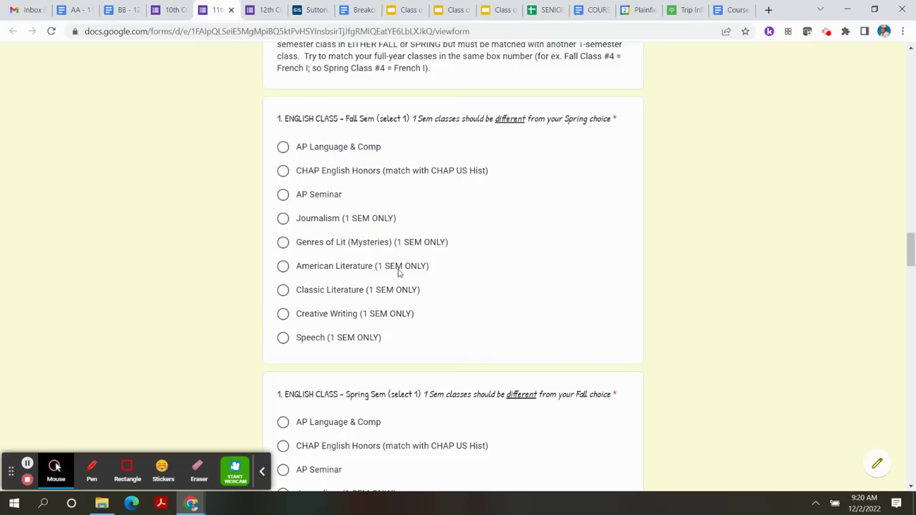
left_click(283, 242)
scroll(503, 245, "down", 1)
scroll(504, 244, "down", 3)
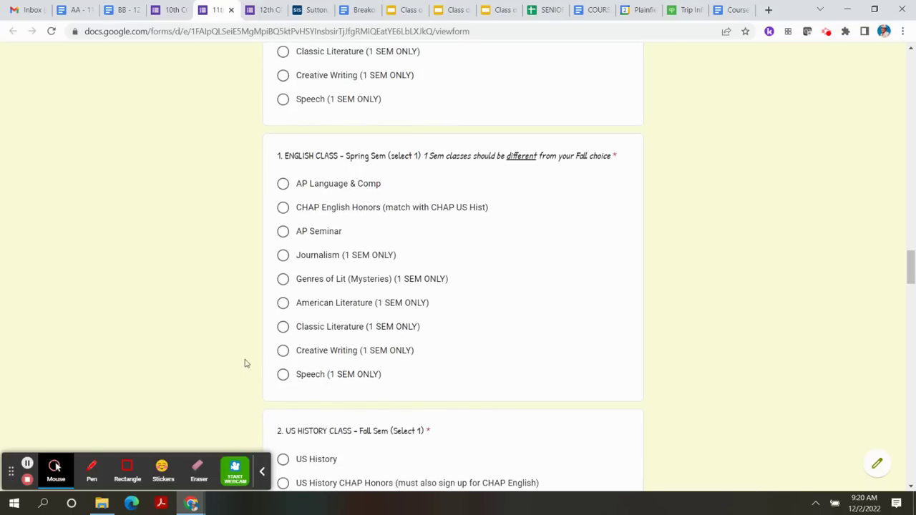
left_click(282, 351)
Change the English class to AP Language & Comp for both the fall and spring semesters.
scroll(527, 313, "up", 3)
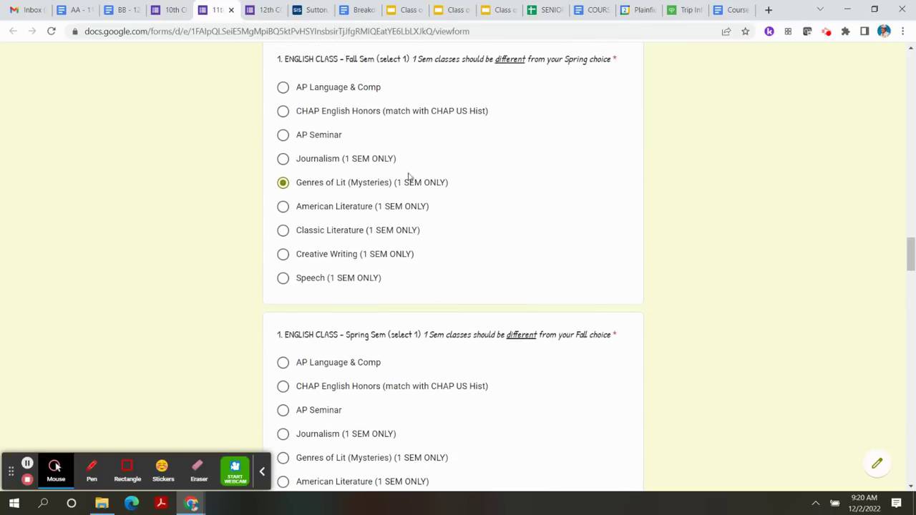
left_click(283, 88)
scroll(450, 186, "down", 2)
left_click(283, 244)
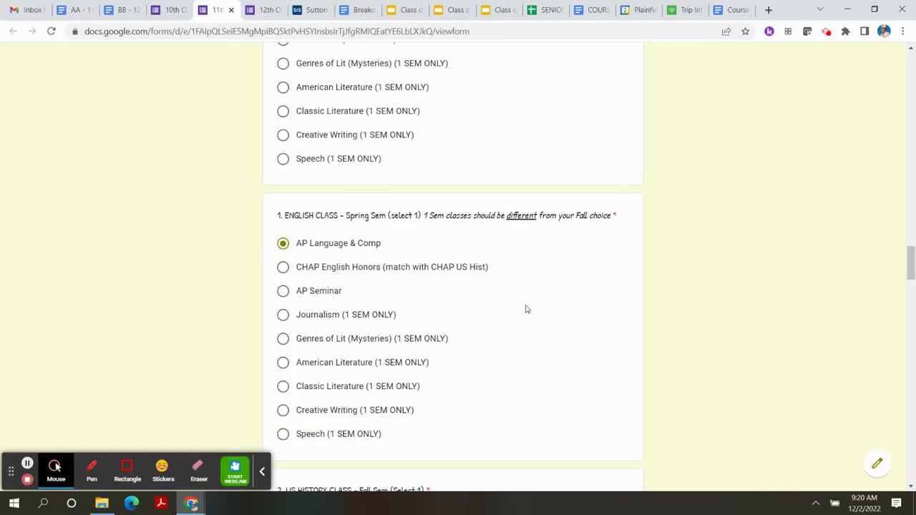
Choose US History as the US history class for both the fall and spring semesters.
scroll(525, 306, "down", 3)
scroll(516, 242, "down", 1)
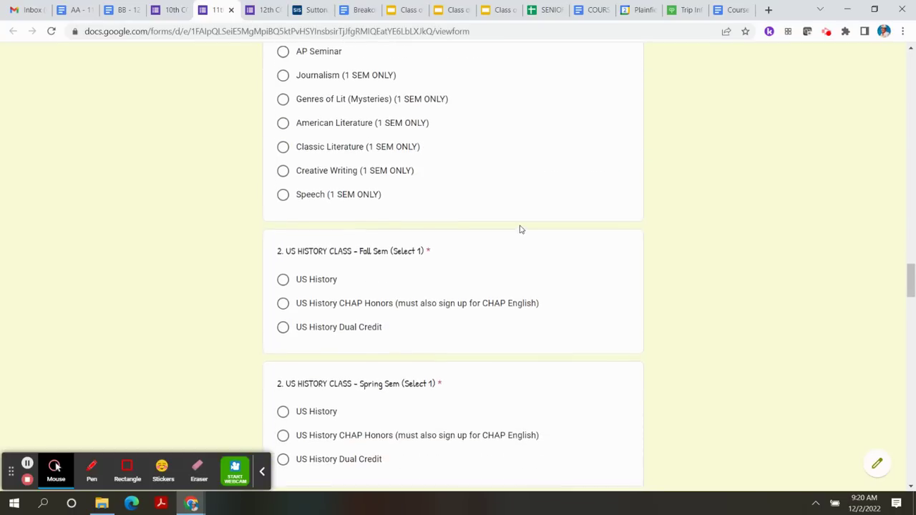
scroll(521, 229, "down", 2)
left_click(282, 162)
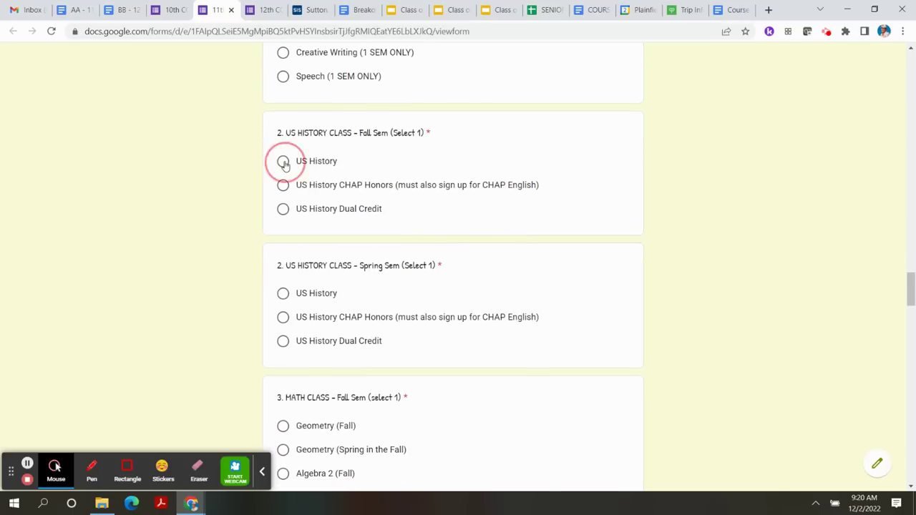
left_click(284, 295)
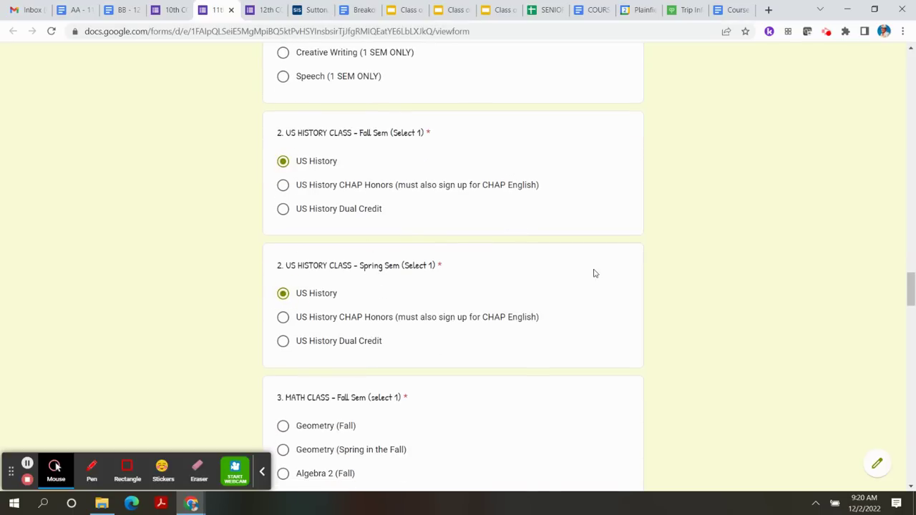
Review the fall and spring options for the 11th grade math and science classes.
scroll(534, 322, "down", 1)
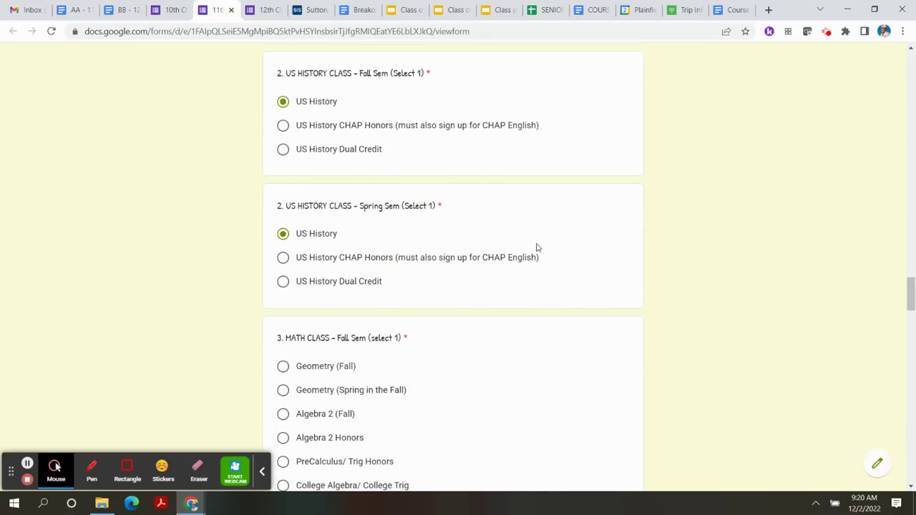
scroll(545, 302, "down", 2)
scroll(545, 301, "down", 2)
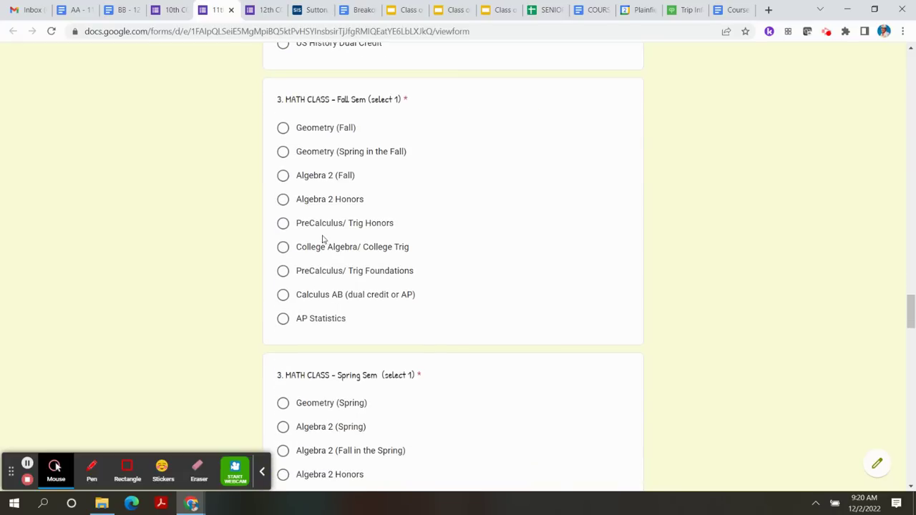
scroll(529, 258, "down", 7)
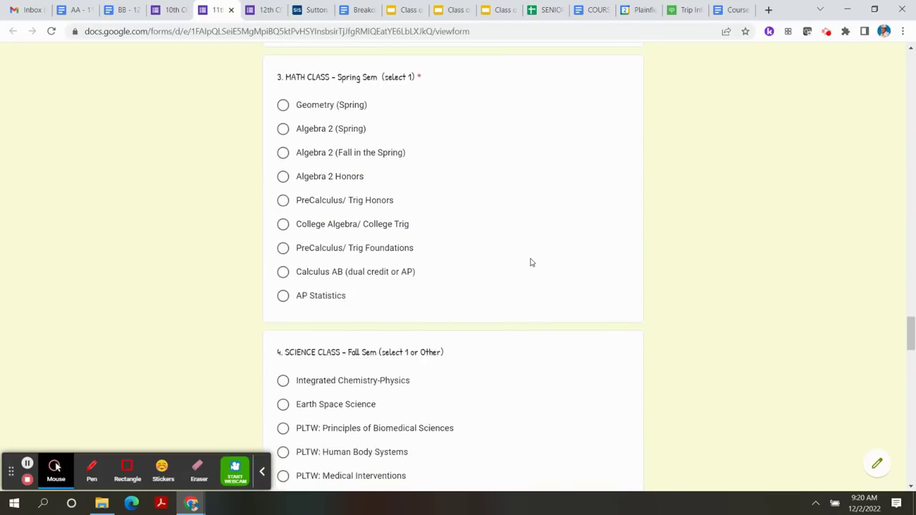
scroll(499, 288, "down", 1)
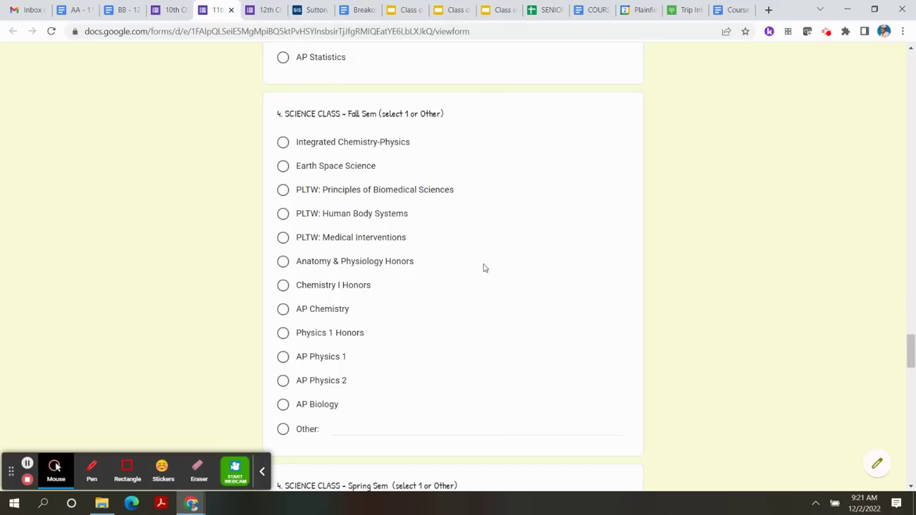
scroll(493, 259, "down", 3)
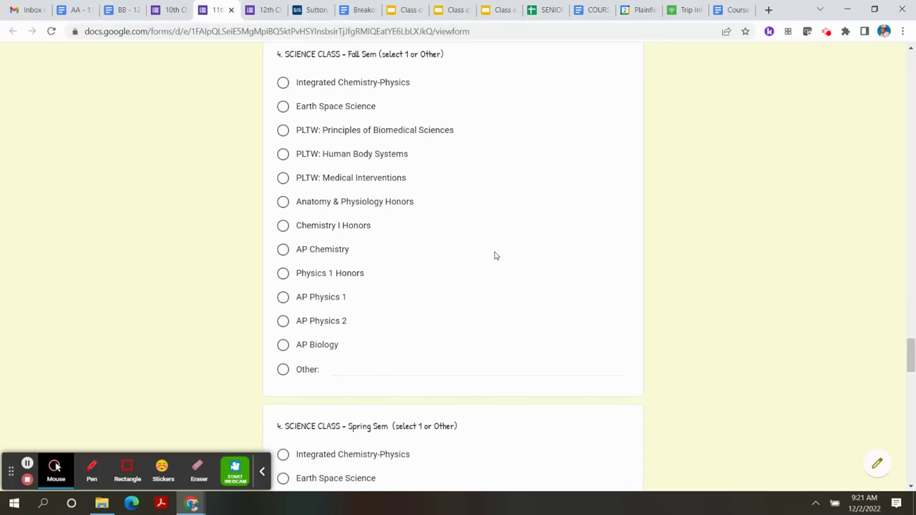
scroll(503, 249, "down", 7)
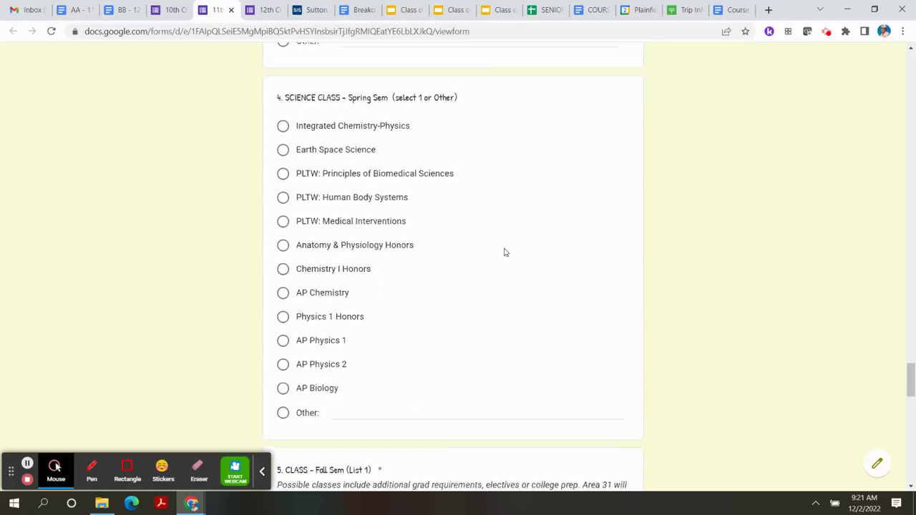
Enter Area 31 as class 5 for both the fall and spring semesters.
scroll(507, 248, "down", 1)
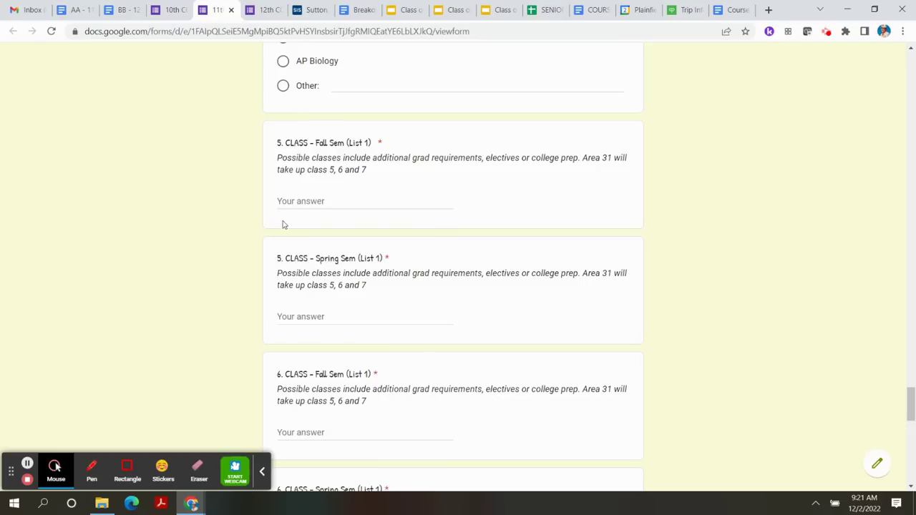
left_click(300, 202)
type("Area 31")
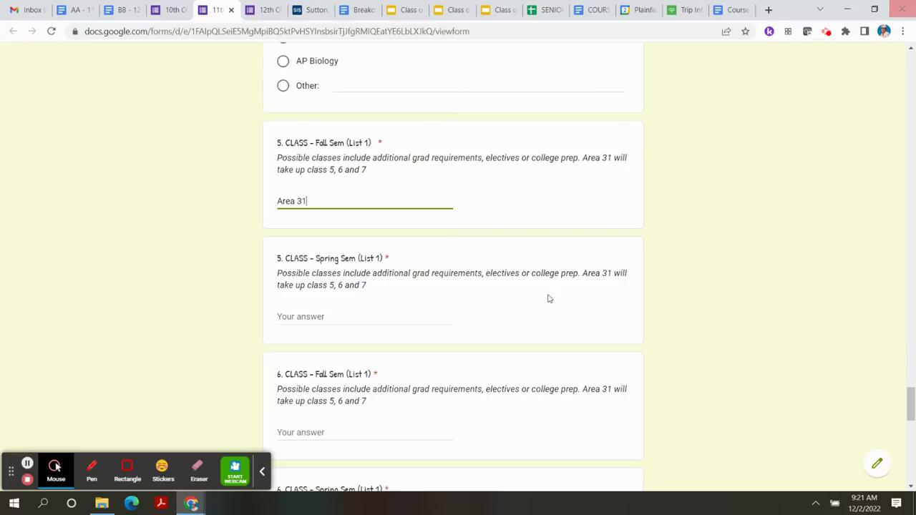
left_click(297, 319)
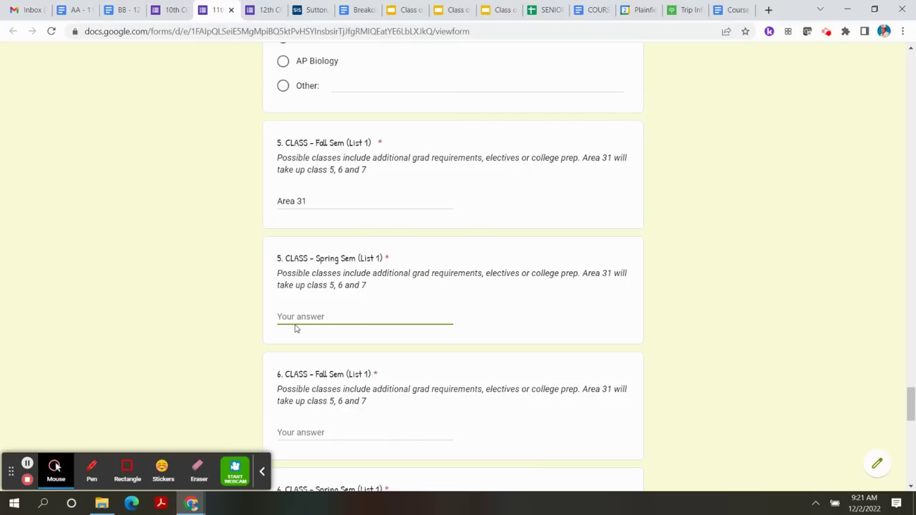
type("ARea 31")
scroll(315, 343, "down", 1)
scroll(368, 311, "up", 1)
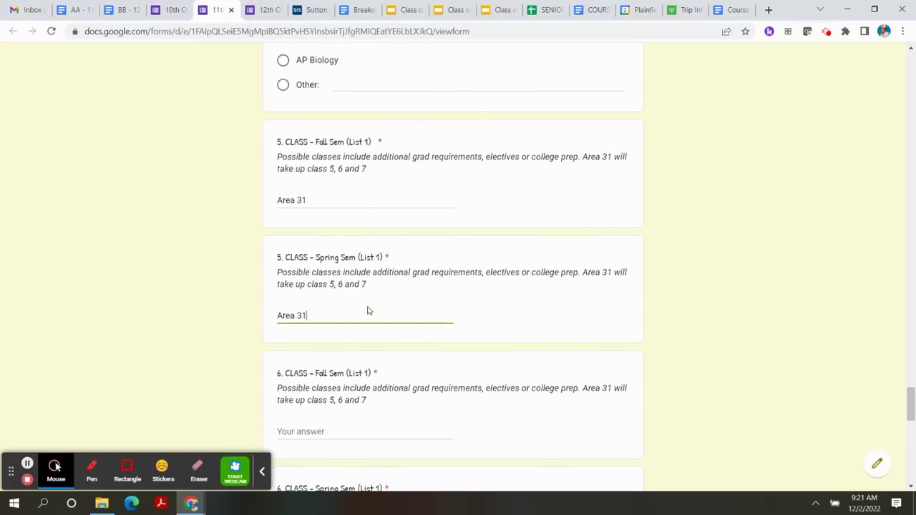
Enter Area 31 as the fall class 6, and look over the remaining 11th grade class 6, class 7 and alternates questions.
scroll(351, 322, "down", 2)
left_click(320, 315)
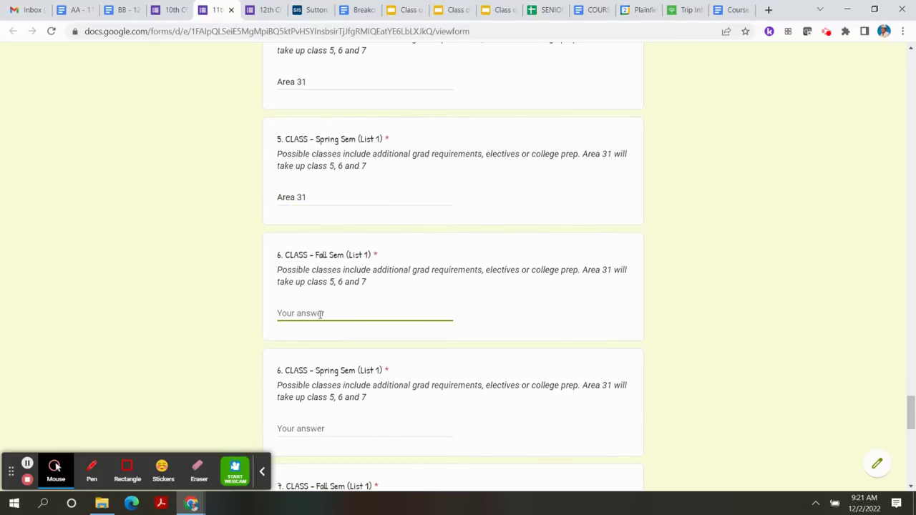
type("ARe")
scroll(336, 300, "down", 2)
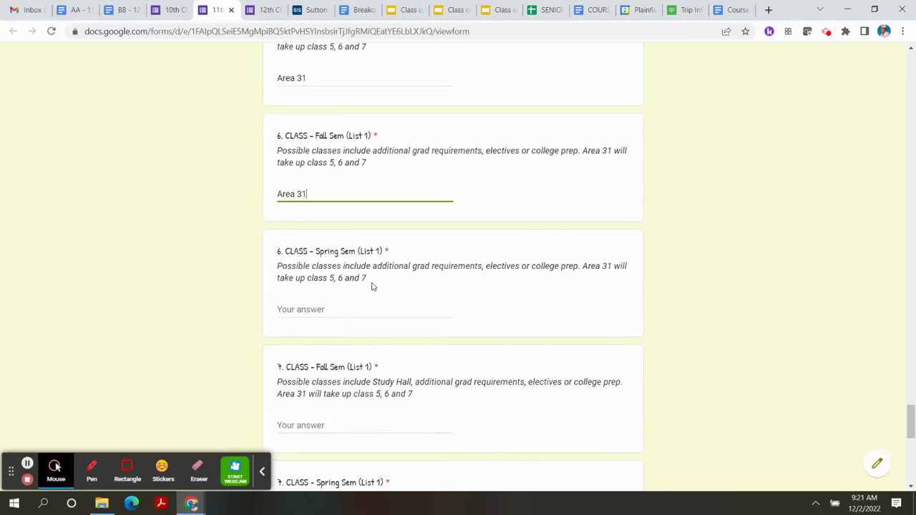
scroll(368, 334, "down", 1)
scroll(383, 320, "down", 3)
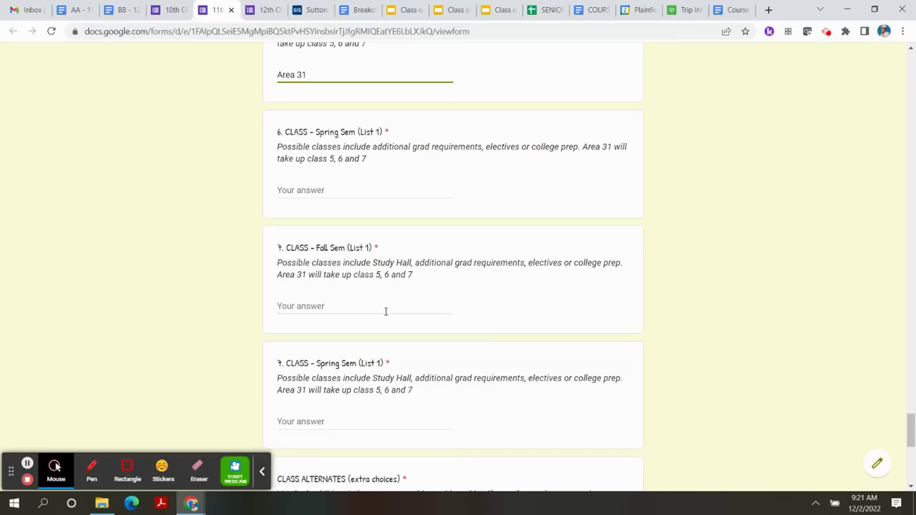
scroll(393, 289, "down", 2)
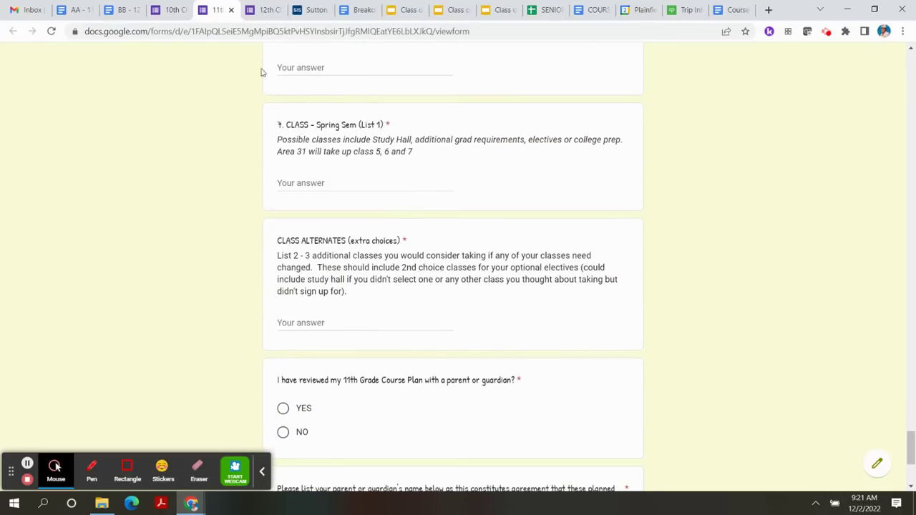
Open the 12th grade course selection planning form and review its introductory questions, diploma requirements and course list.
left_click(264, 10)
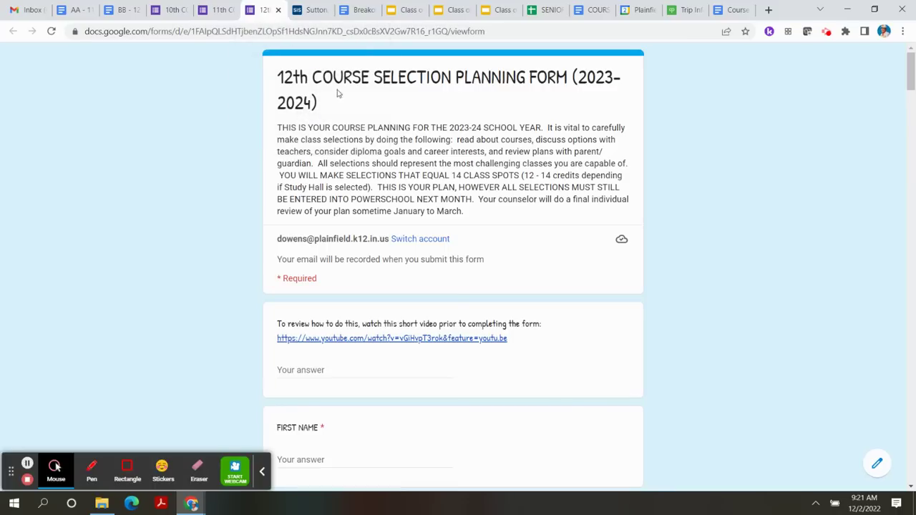
scroll(445, 180, "down", 8)
scroll(462, 182, "down", 10)
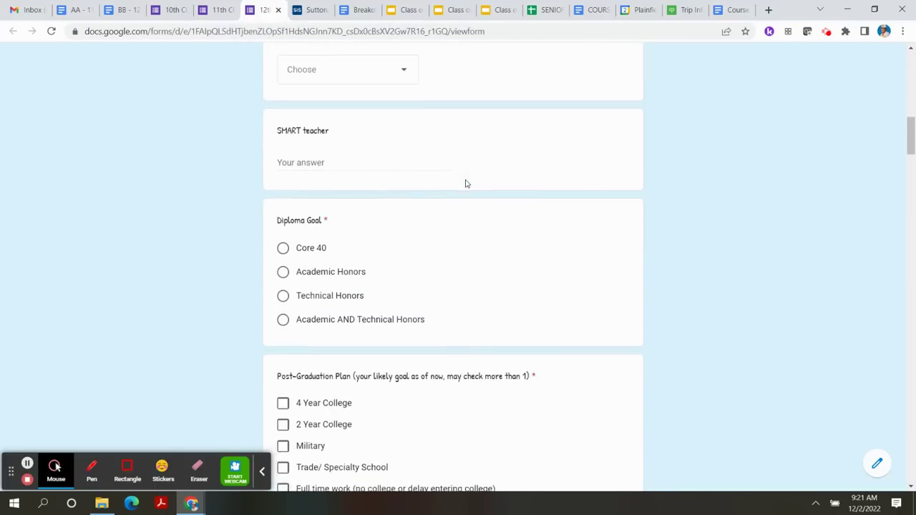
scroll(475, 184, "down", 12)
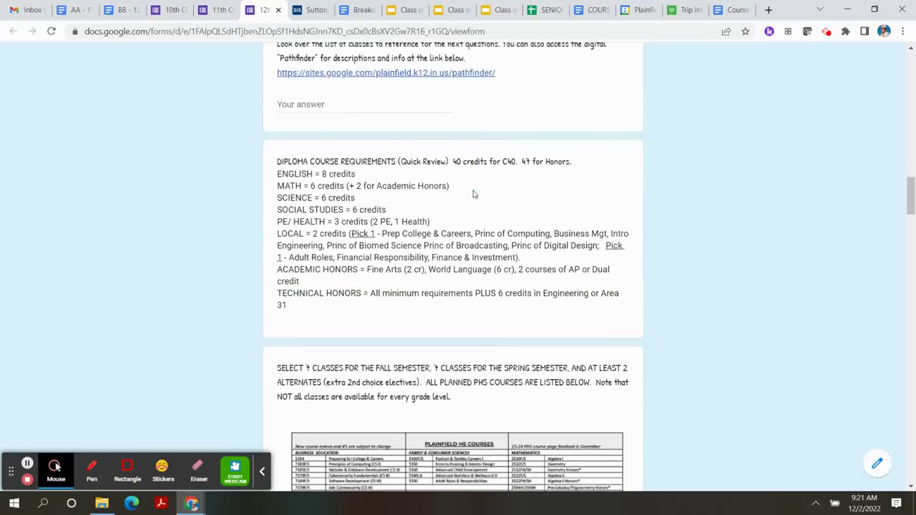
scroll(471, 193, "down", 3)
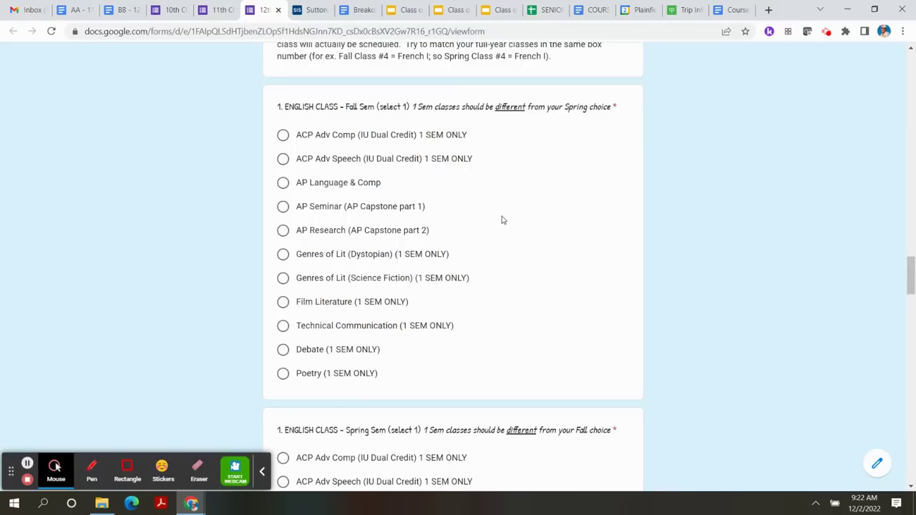
Review the 12th grade English and senior social studies options and the class 3, 4 and 5 questions for both semesters.
scroll(500, 214, "down", 8)
scroll(510, 207, "down", 2)
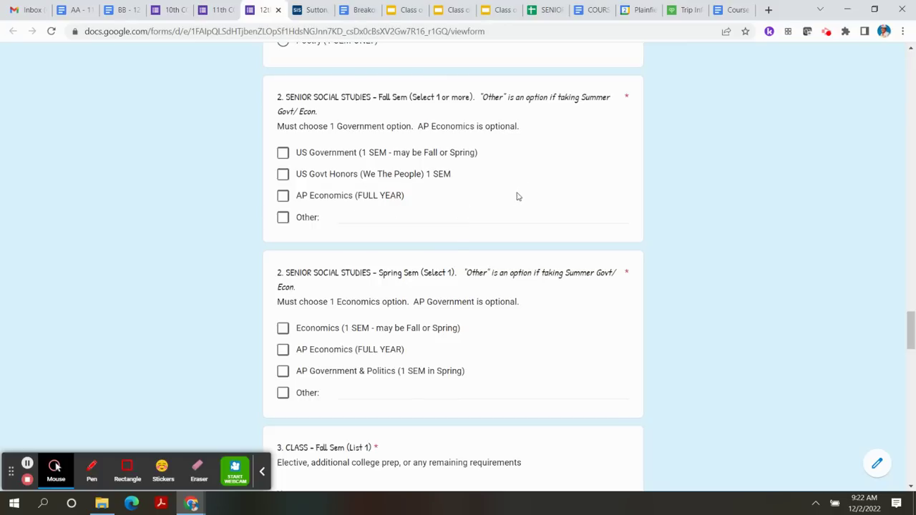
scroll(538, 187, "down", 1)
scroll(537, 188, "down", 2)
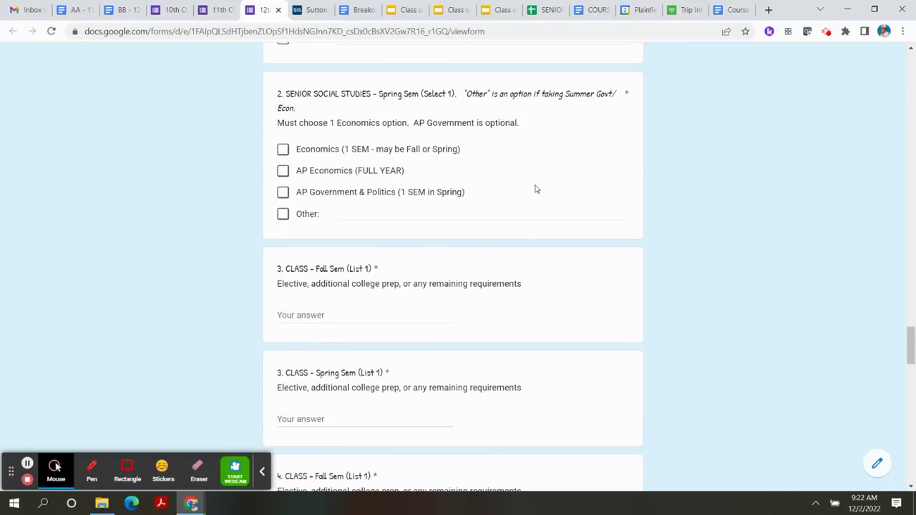
scroll(537, 189, "down", 3)
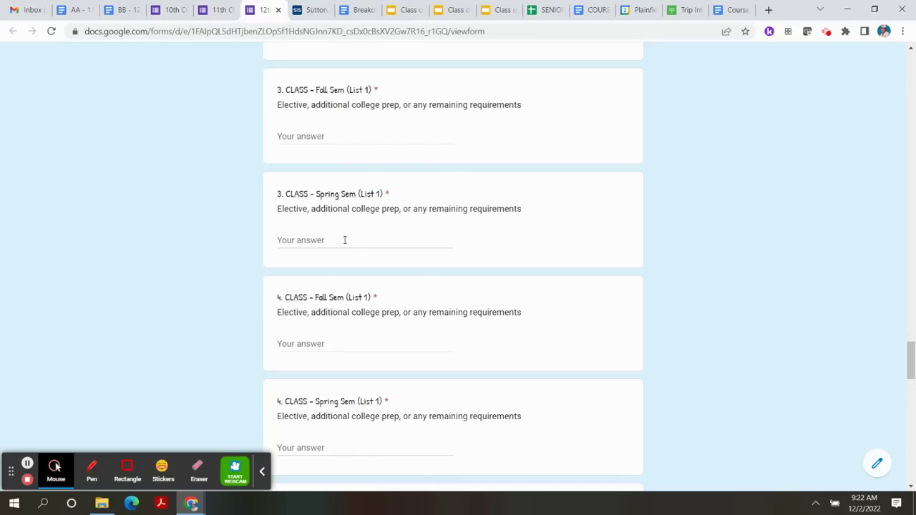
scroll(472, 243, "down", 2)
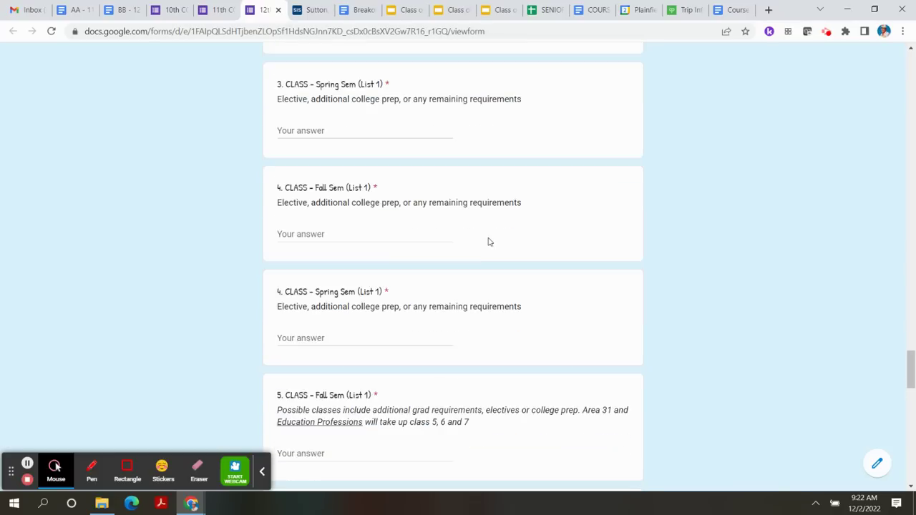
scroll(489, 242, "down", 3)
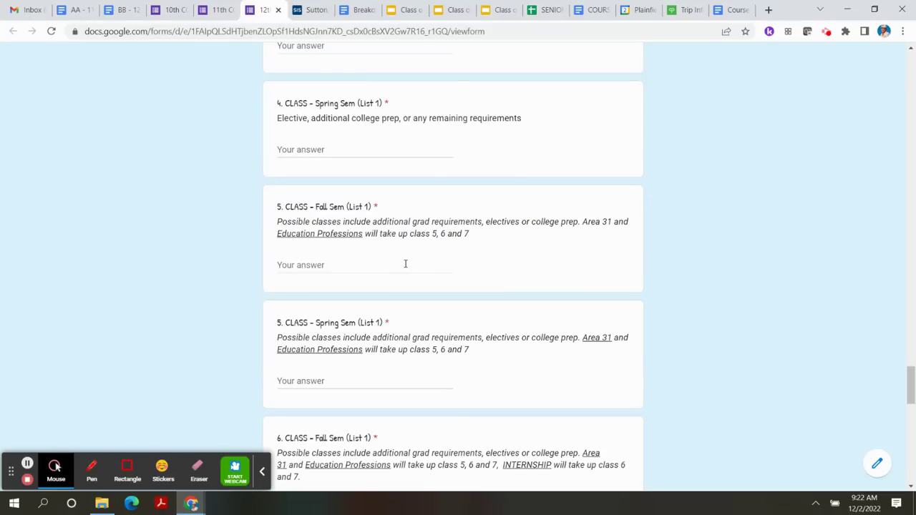
scroll(447, 252, "down", 1)
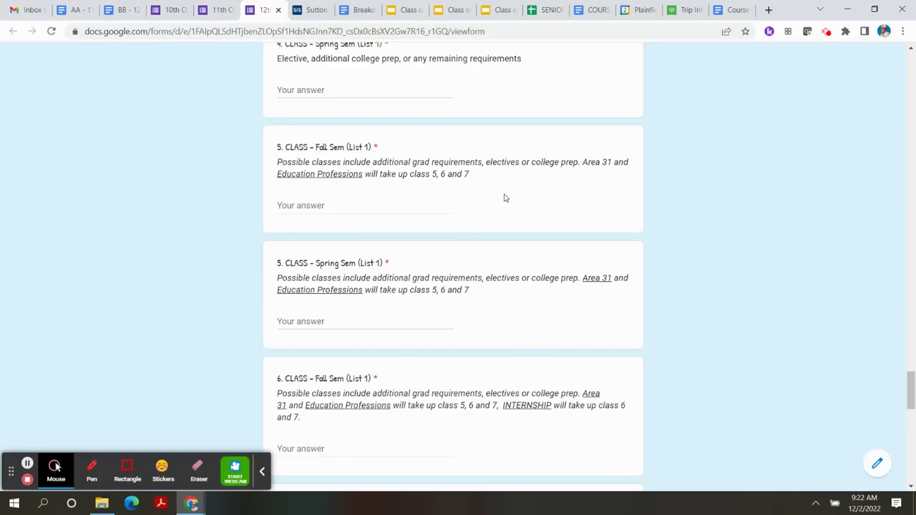
scroll(523, 188, "down", 2)
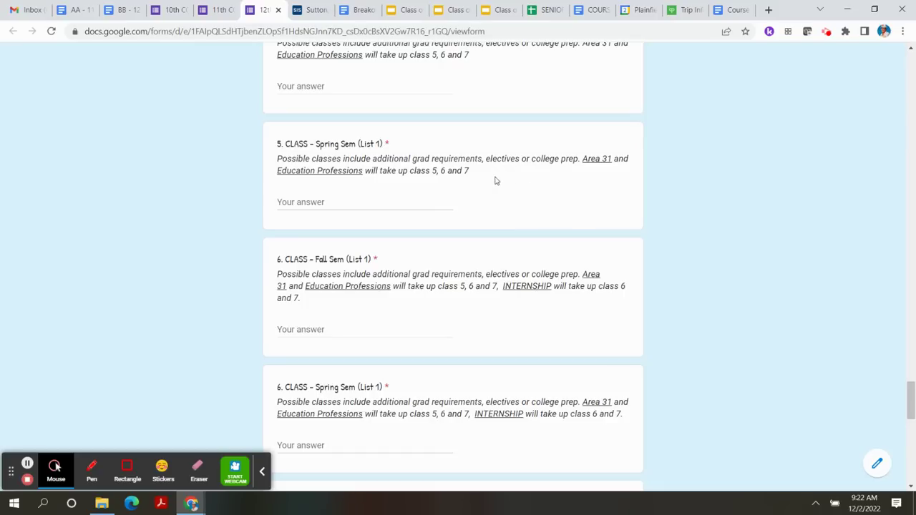
Enter Internship as the 12th grade class 6 for both the fall and spring semesters.
scroll(495, 161, "down", 2)
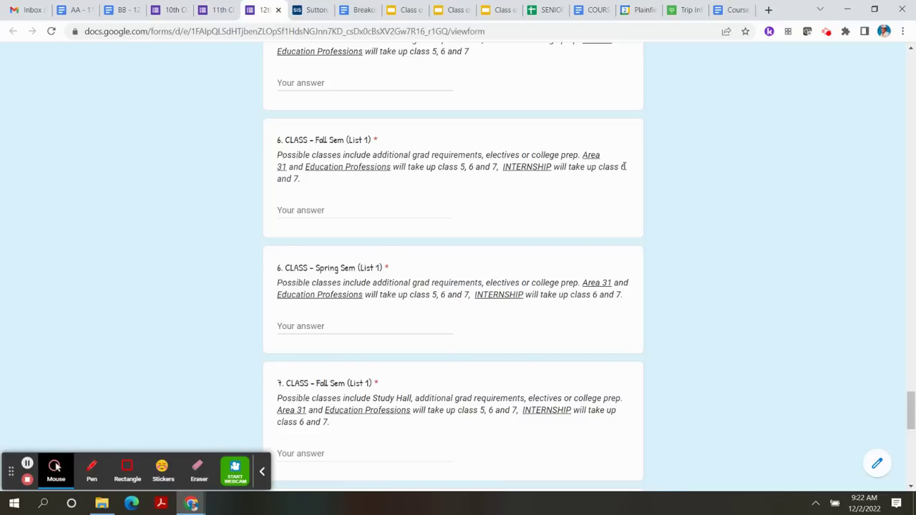
left_click(303, 210)
type("Internship")
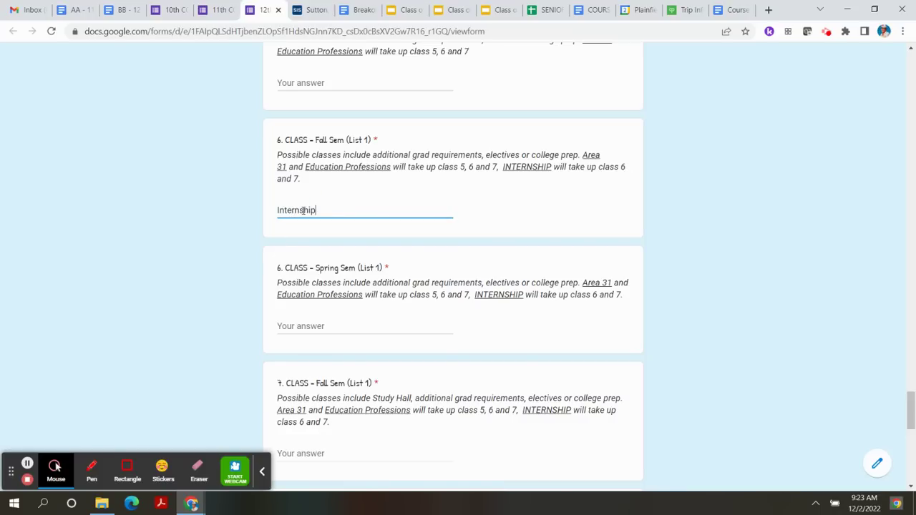
left_click(296, 325)
type("Interns")
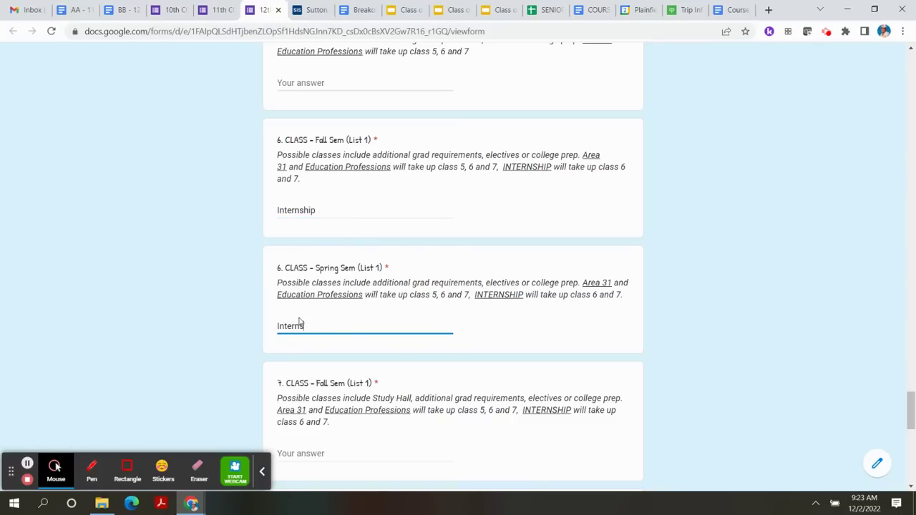
type("hip")
Enter Internship as the 12th grade class 7 for both the fall and spring semesters.
scroll(322, 323, "down", 3)
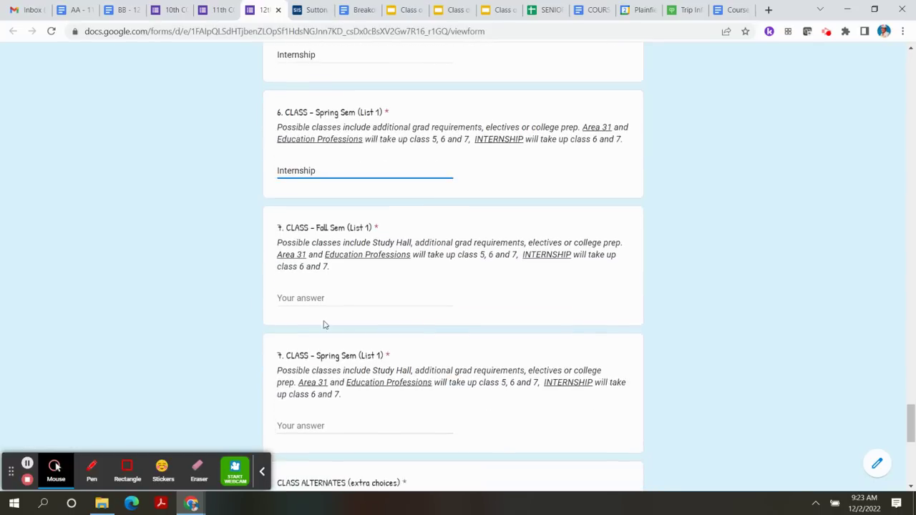
left_click(309, 279)
type("Iny")
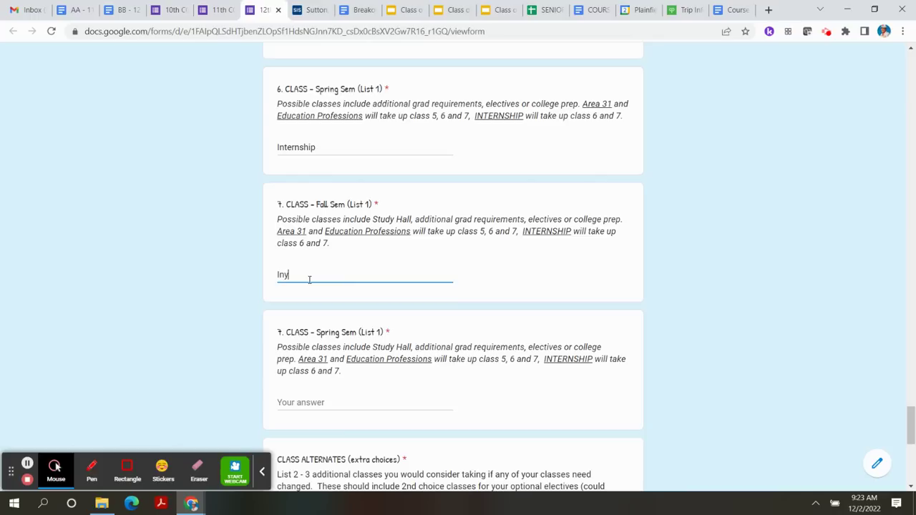
key("BackSpace")
key("BackSpace")
key("BackSpace")
type("Internshi")
left_click(301, 404)
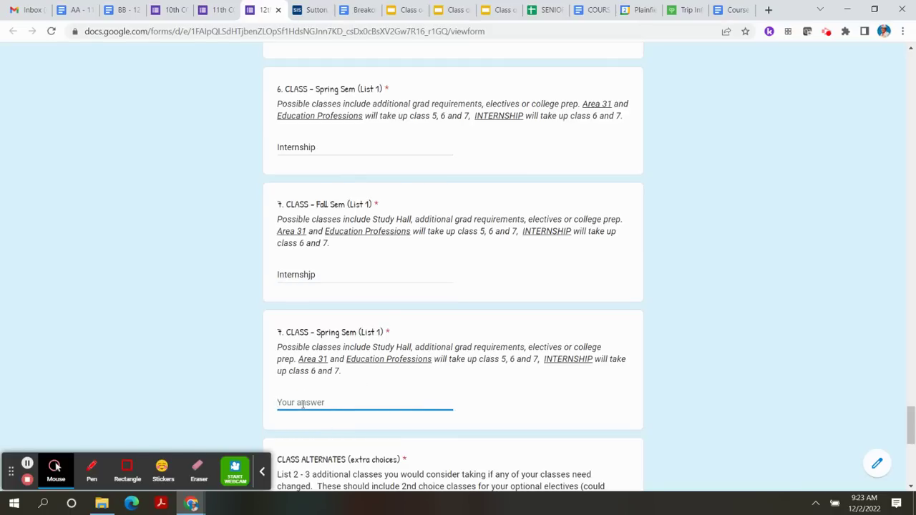
type("Internship")
Review the class alternates, parent review and guardian agreement questions at the end of the 12th grade form.
scroll(407, 221, "down", 3)
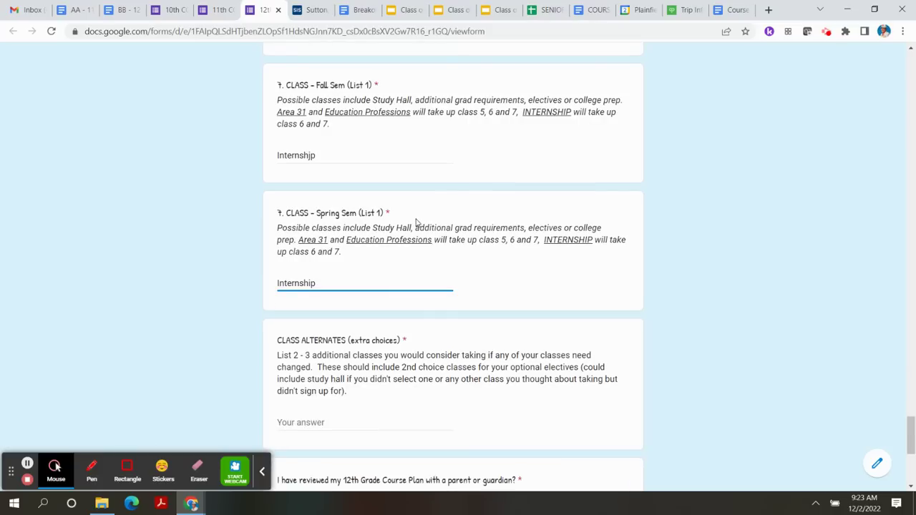
scroll(419, 231, "down", 3)
scroll(424, 239, "down", 5)
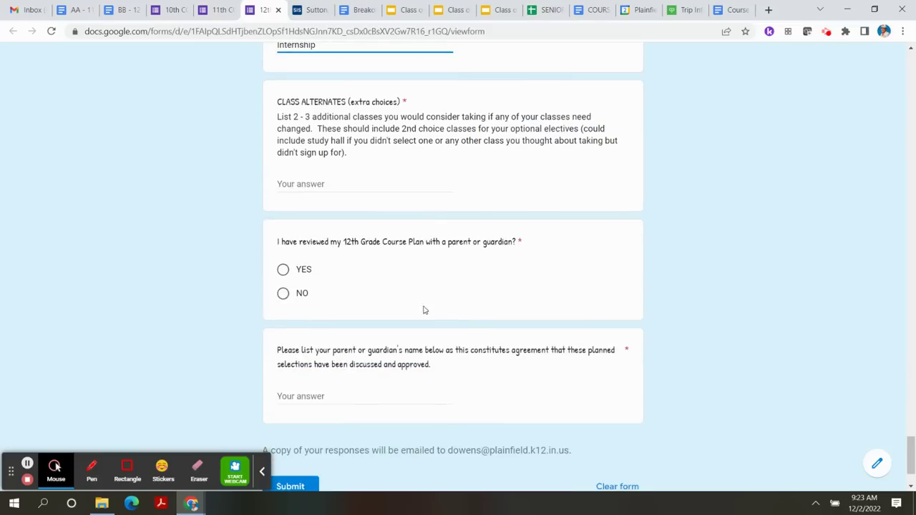
scroll(435, 304, "up", 11)
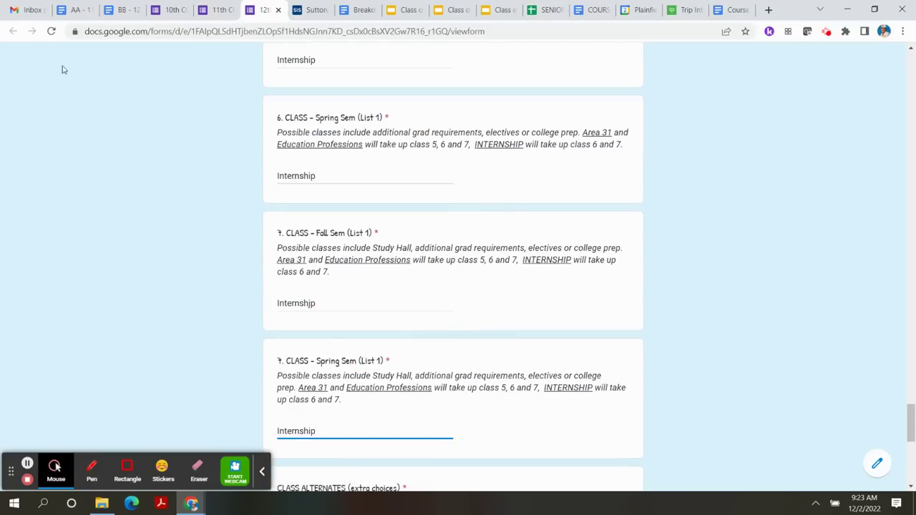
Open the AA - 11TH GRADE COURSE PLAN (22-23) document and review its planned classes, alternates and important reminders.
left_click(75, 10)
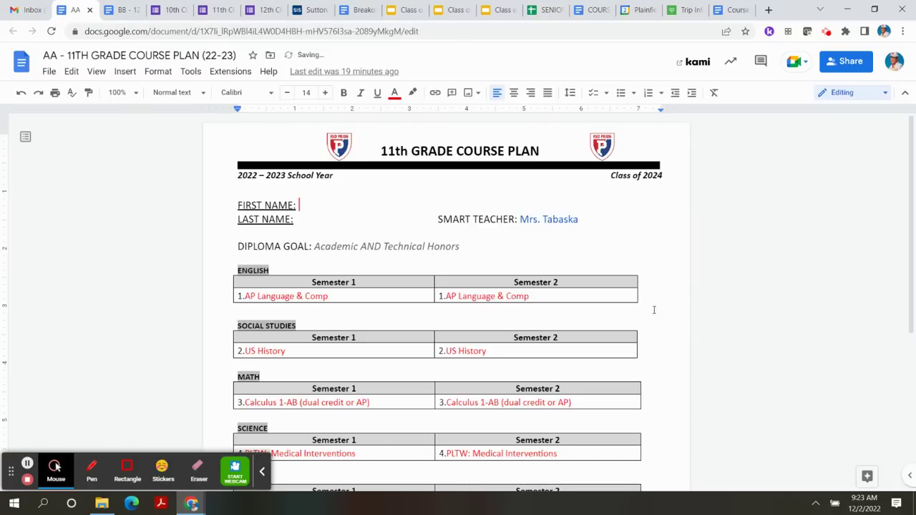
scroll(656, 304, "down", 1)
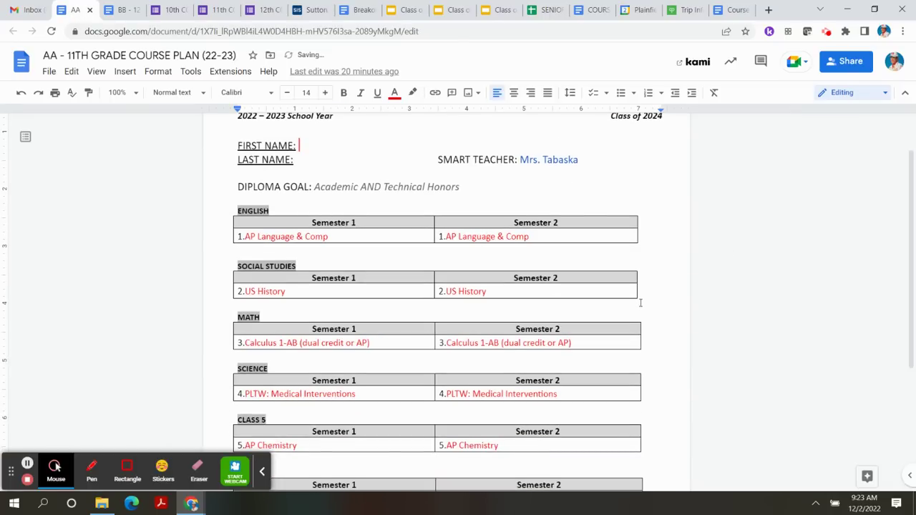
scroll(643, 299, "down", 1)
scroll(658, 283, "down", 1)
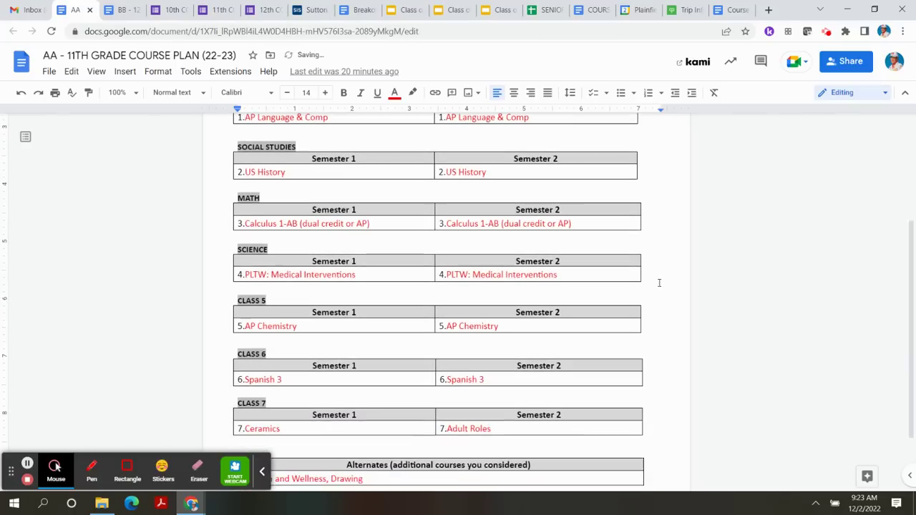
scroll(658, 284, "down", 1)
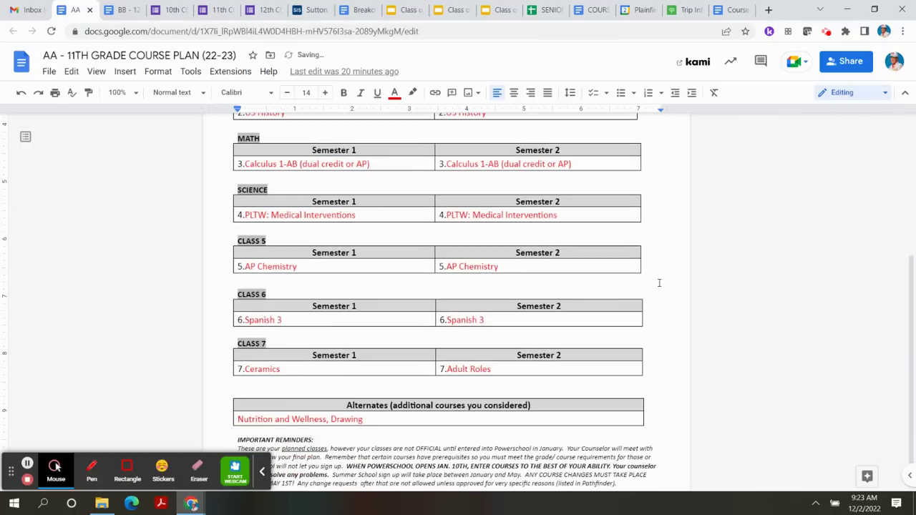
scroll(659, 283, "down", 1)
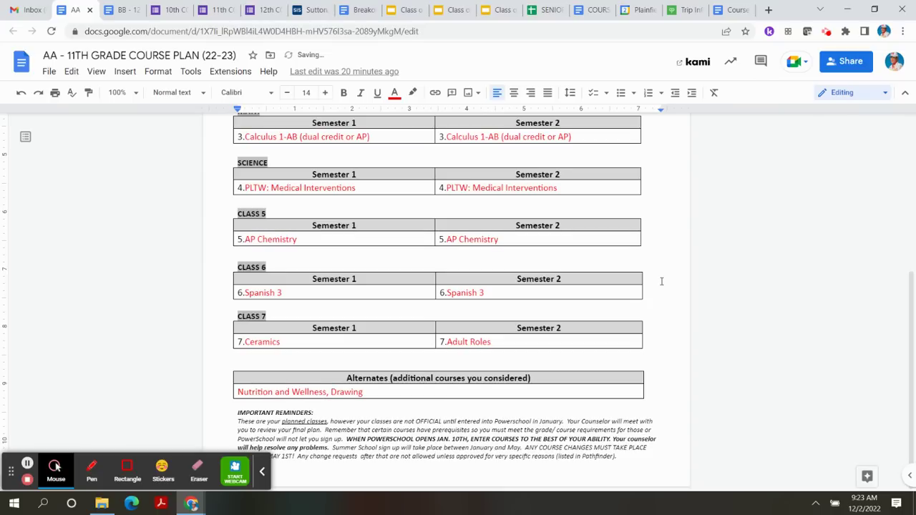
scroll(667, 284, "up", 2)
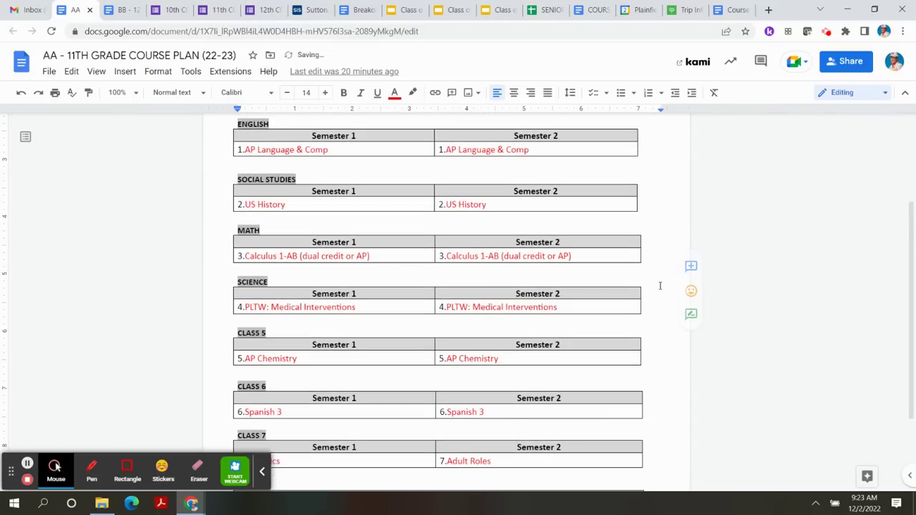
scroll(664, 279, "up", 1)
scroll(662, 269, "up", 1)
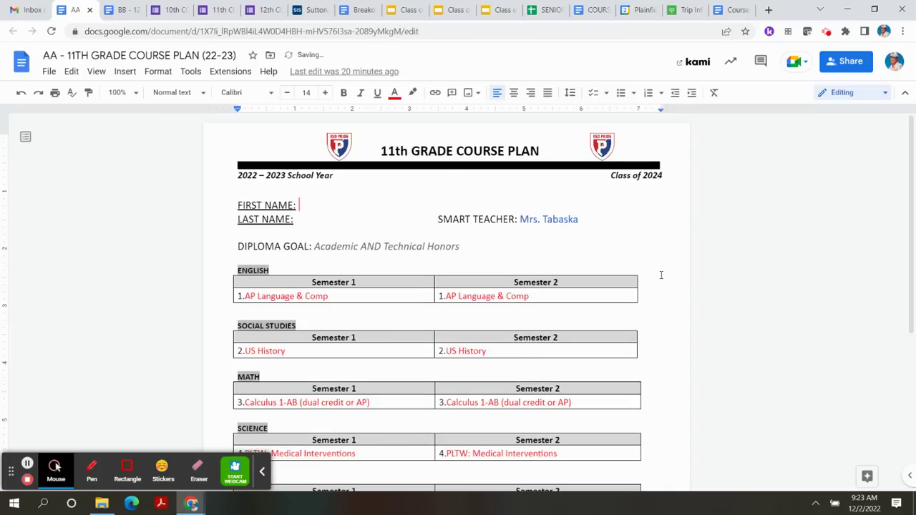
scroll(659, 272, "down", 1)
scroll(662, 277, "up", 1)
Open the BB - 12TH GRADE COURSE PLAN (22-23) document and review its planned classes and alternates for both semesters.
left_click(123, 10)
scroll(631, 279, "down", 1)
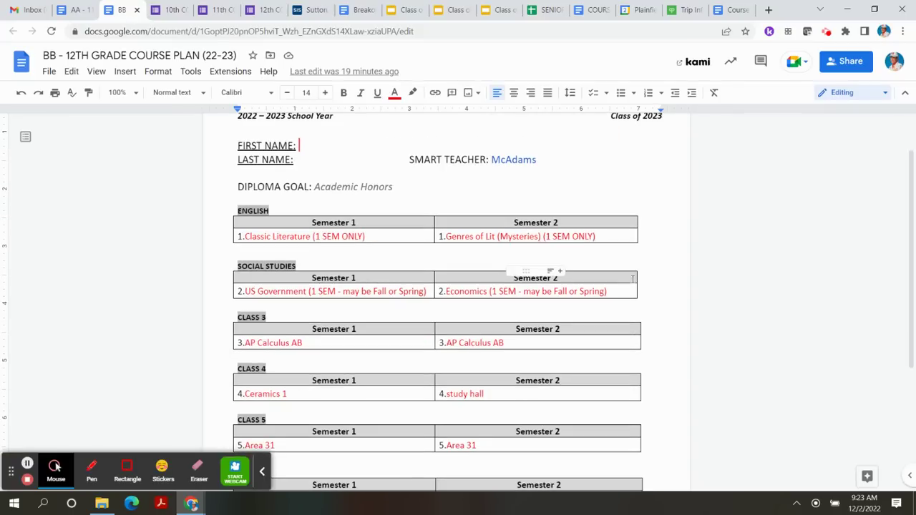
scroll(631, 279, "down", 3)
scroll(631, 279, "down", 2)
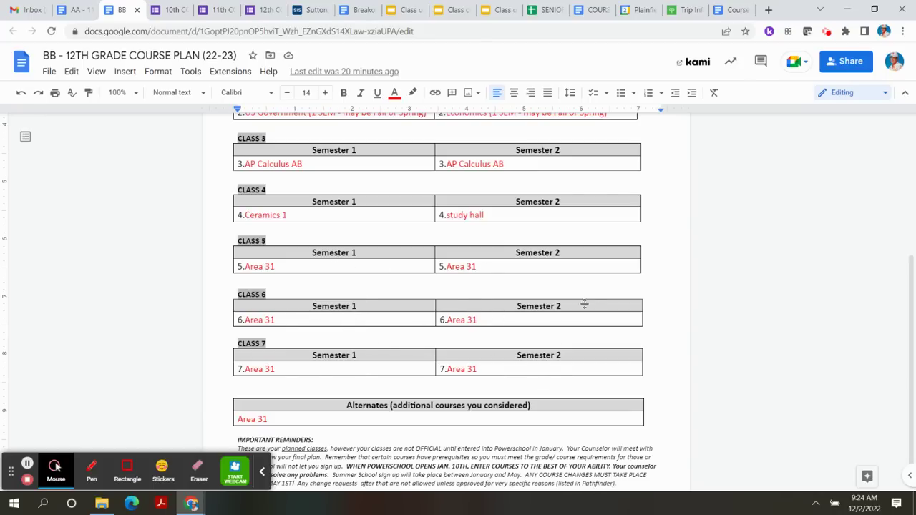
scroll(660, 295, "up", 2)
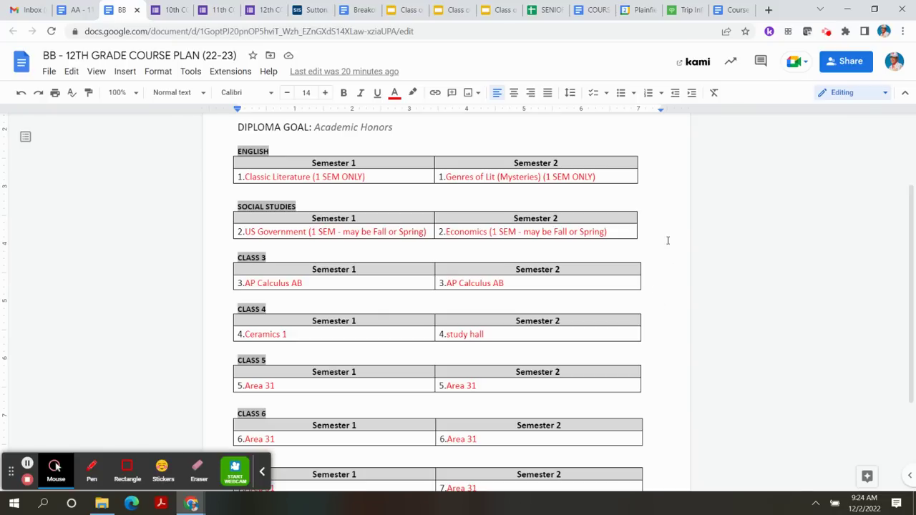
scroll(667, 241, "up", 2)
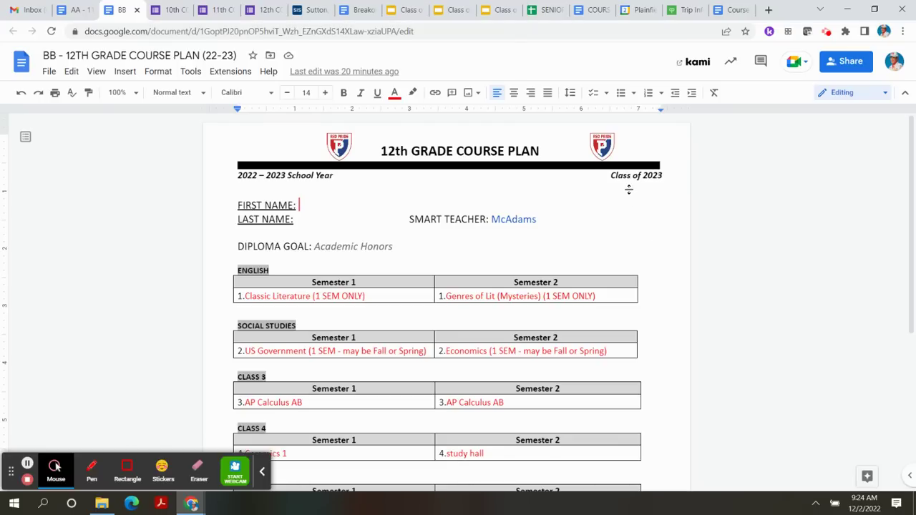